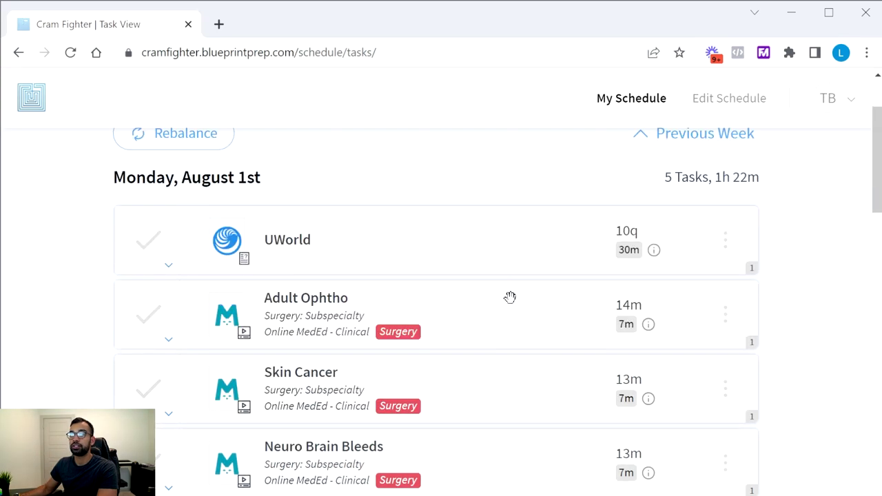
Step: Open the schedule editing settings
scroll(508, 301, up, 2)
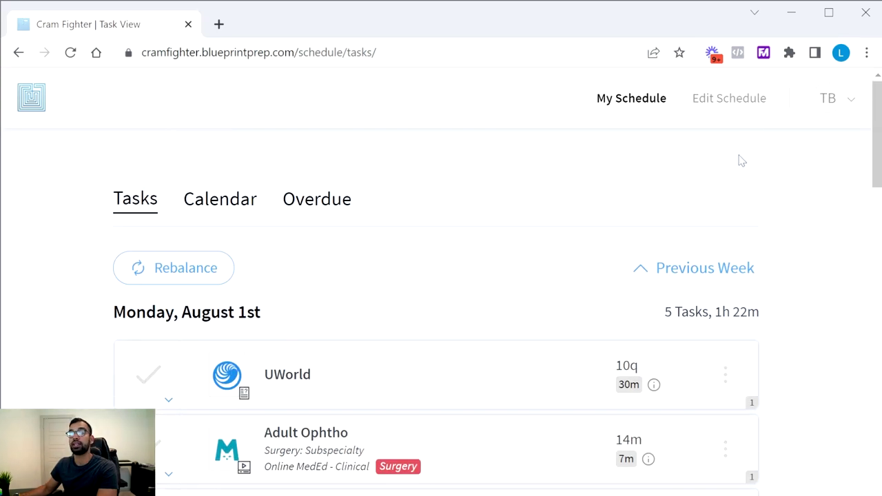
click(738, 109)
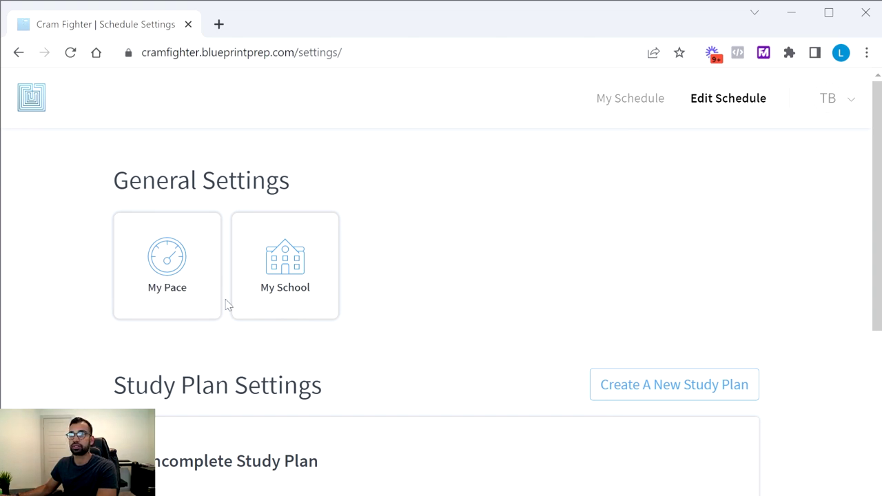
Step: Try a pace of 40 questions per hour with a schedule rebalance, and cancel without saving
click(183, 294)
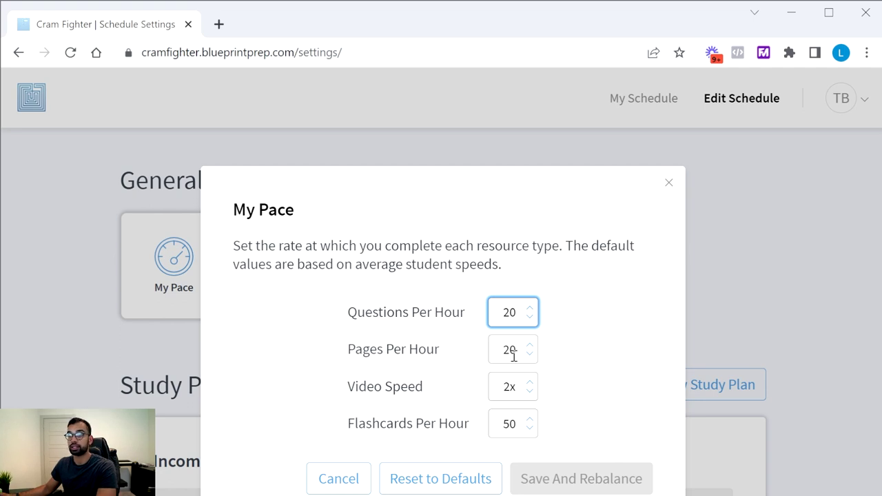
drag(516, 385, 503, 386)
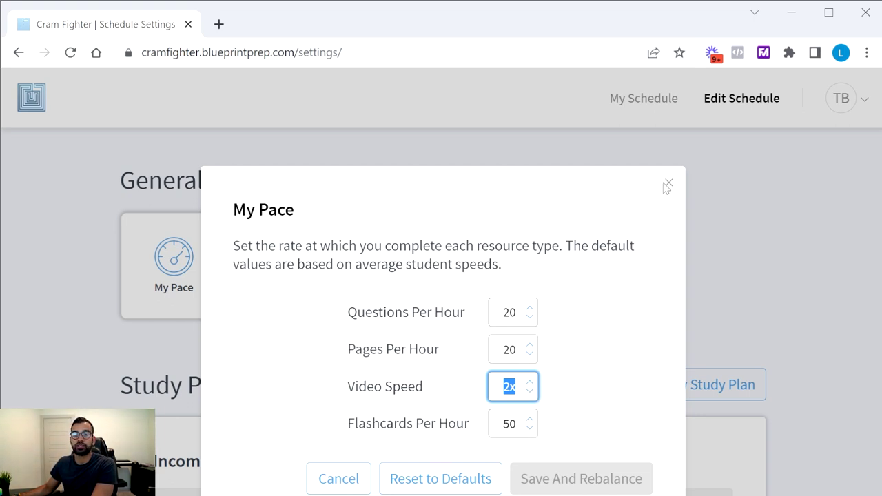
drag(518, 312, 477, 311)
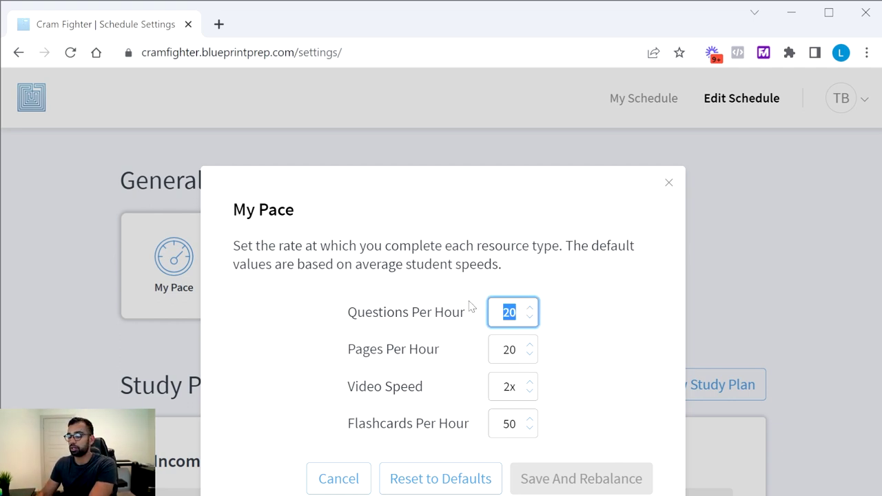
text(40)
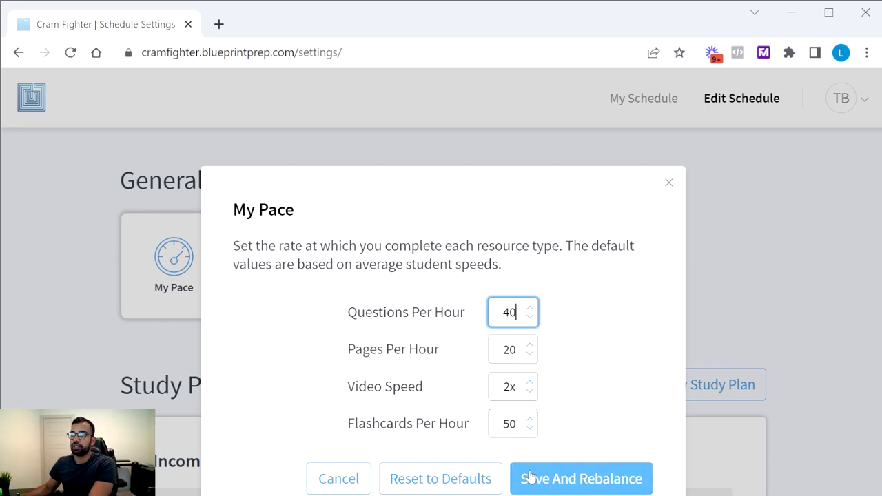
click(564, 486)
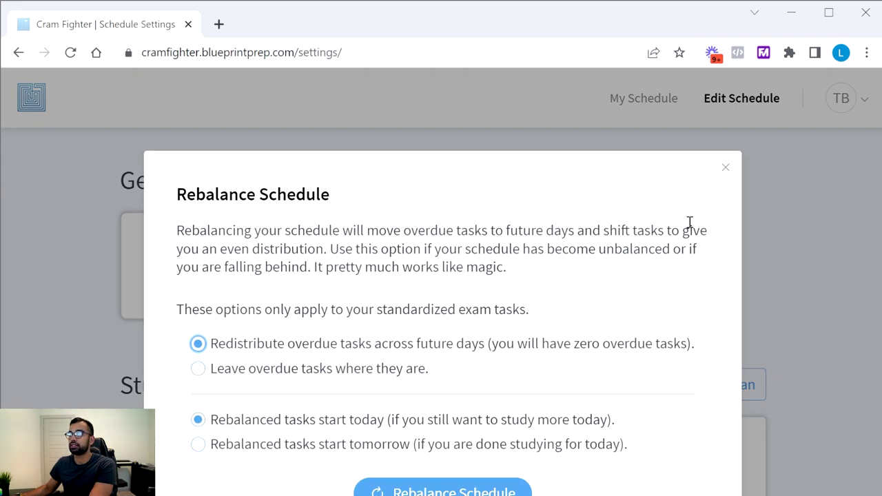
click(724, 168)
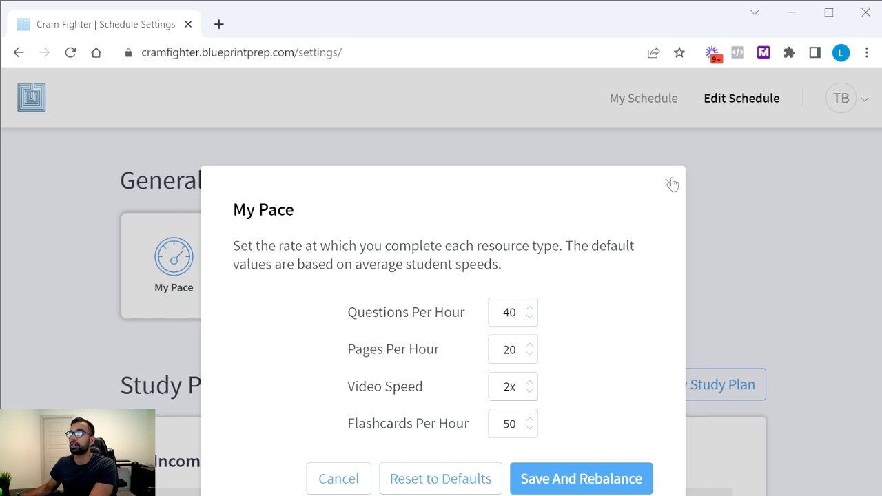
click(362, 478)
Step: Browse the list of available schools in the My School settings and close it without changing anything
click(297, 299)
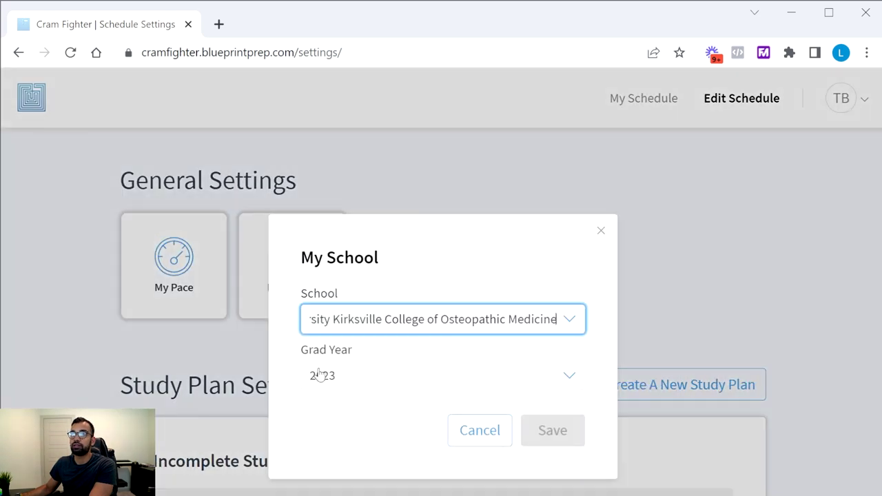
click(569, 320)
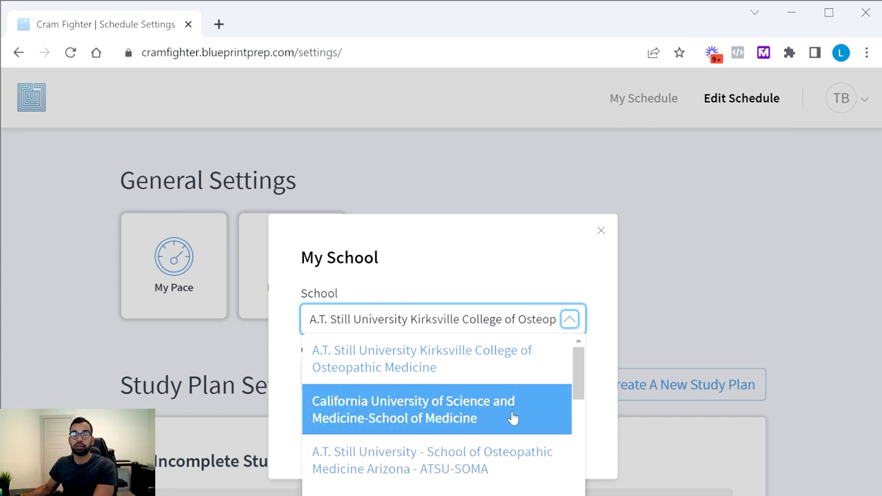
scroll(500, 450, down, 10)
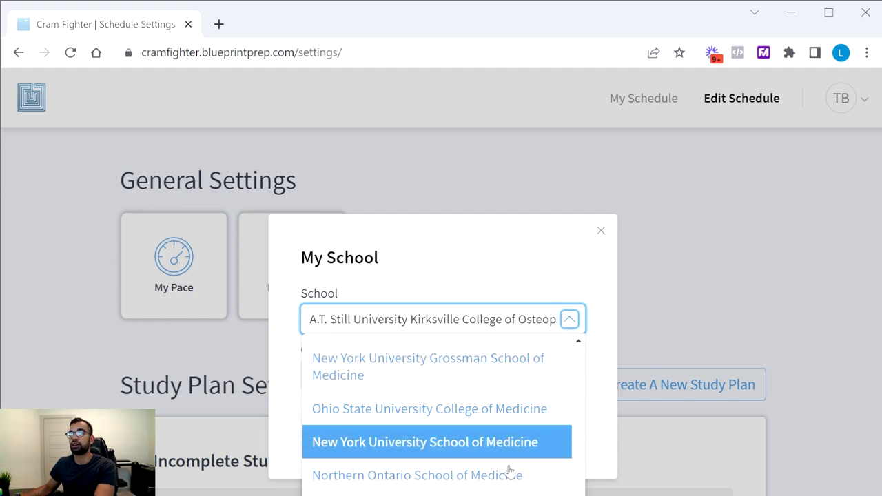
scroll(510, 470, up, 3)
click(675, 295)
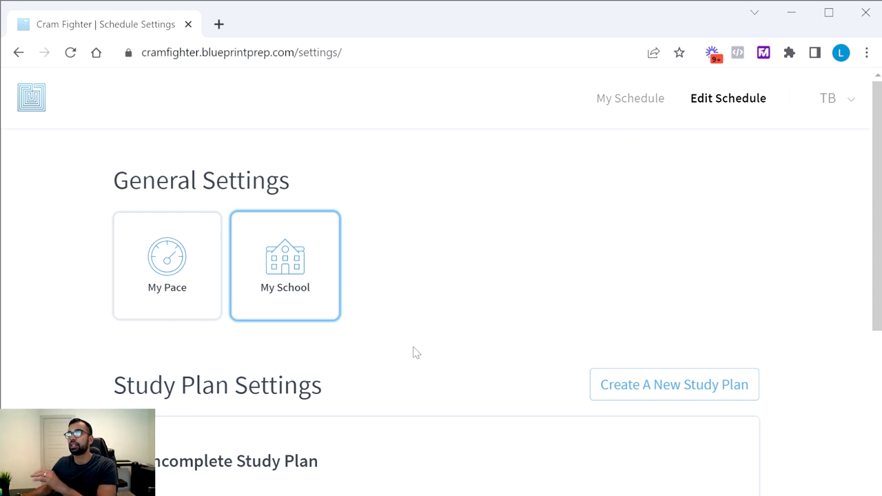
Step: Start a new study plan for pursuing an MD/DO, with studying for a standardized exam as the objective
click(667, 389)
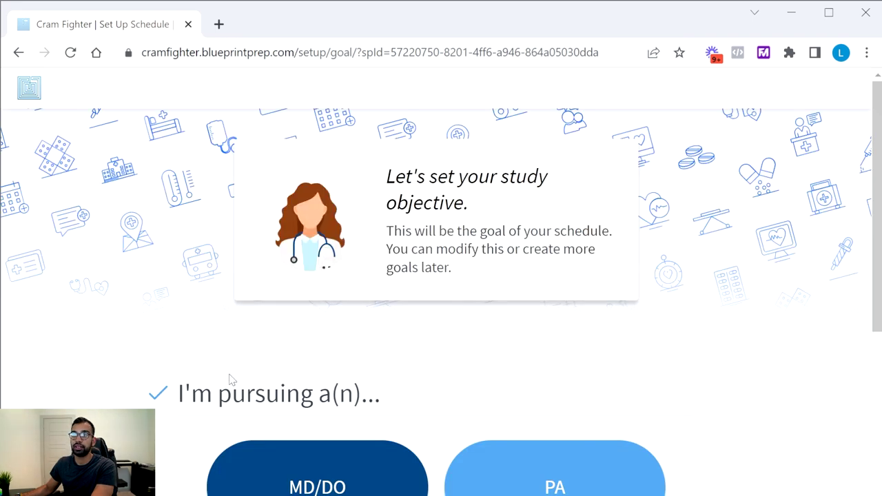
scroll(233, 380, down, 2)
click(301, 381)
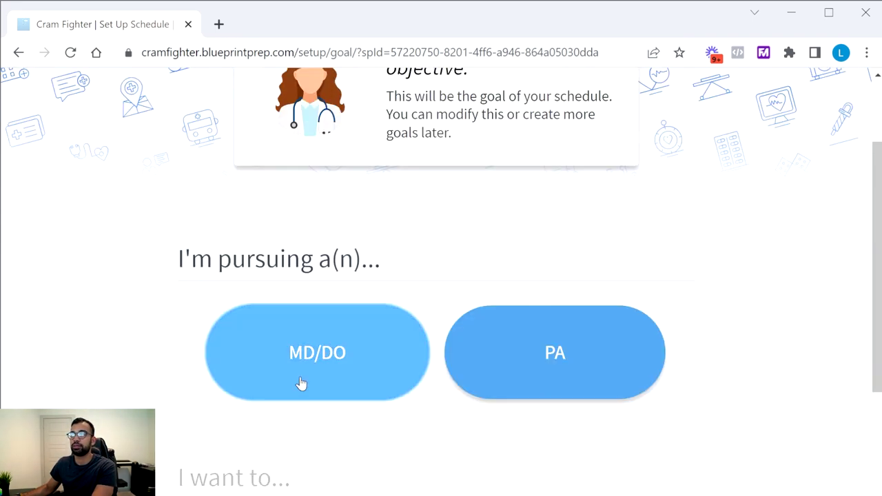
scroll(296, 399, down, 2)
click(544, 323)
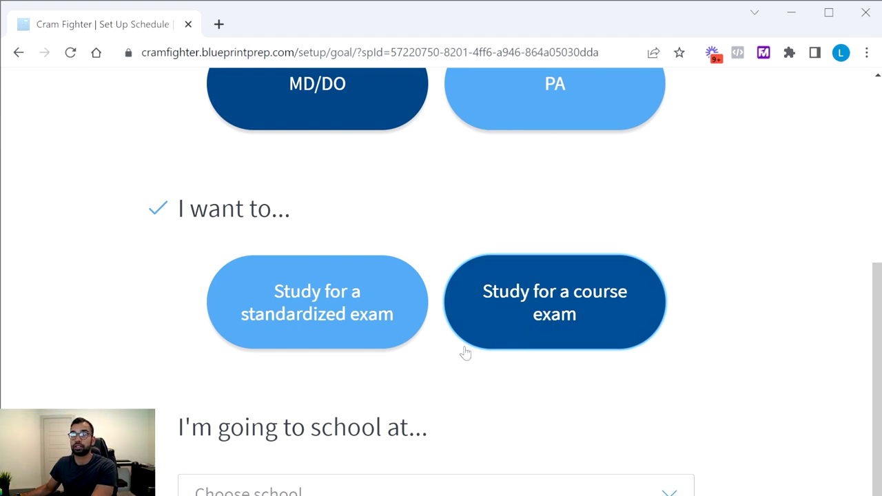
click(321, 317)
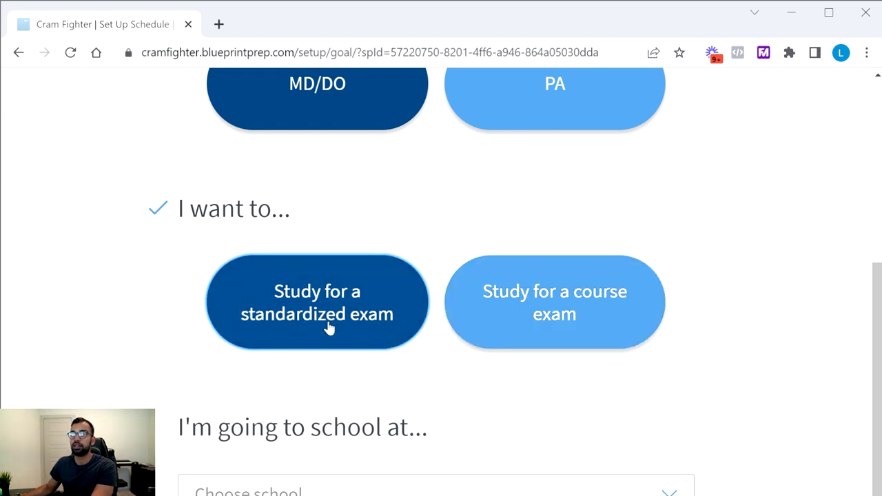
Step: Select A.T. Still University Kirksville College of Osteopathic Medicine with graduation year 2023, and continue to the exam choice
click(453, 492)
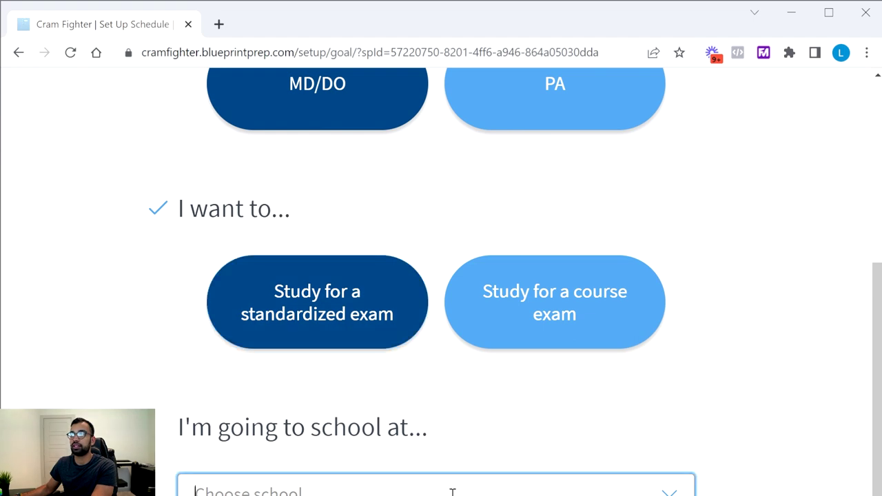
key(Return)
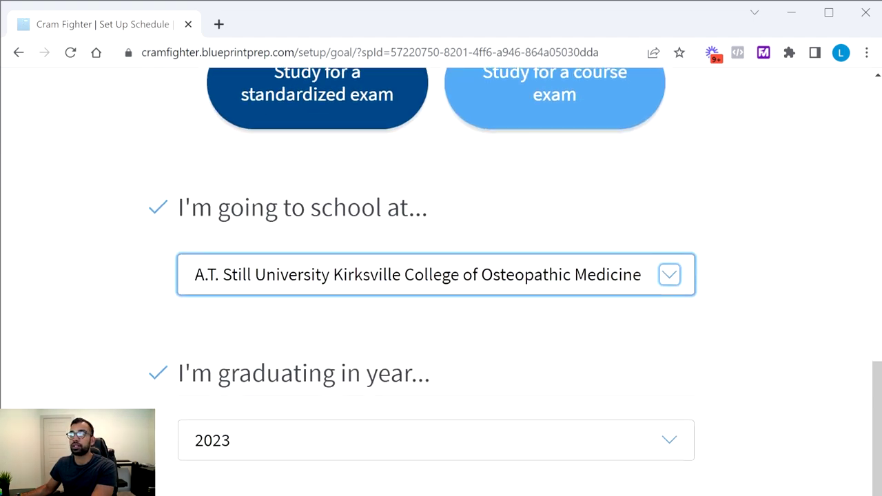
click(444, 492)
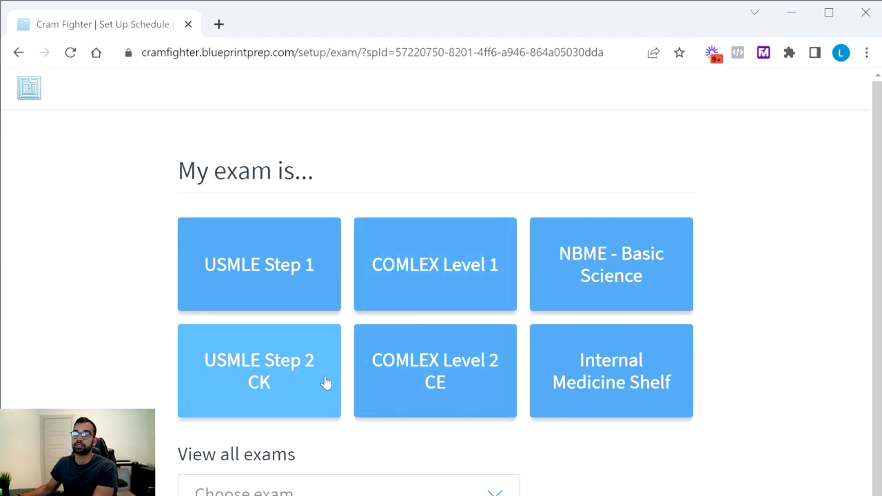
Step: Look through the full exam list, choose USMLE Step 2 CK as the exam, and continue to the timing questions
click(338, 488)
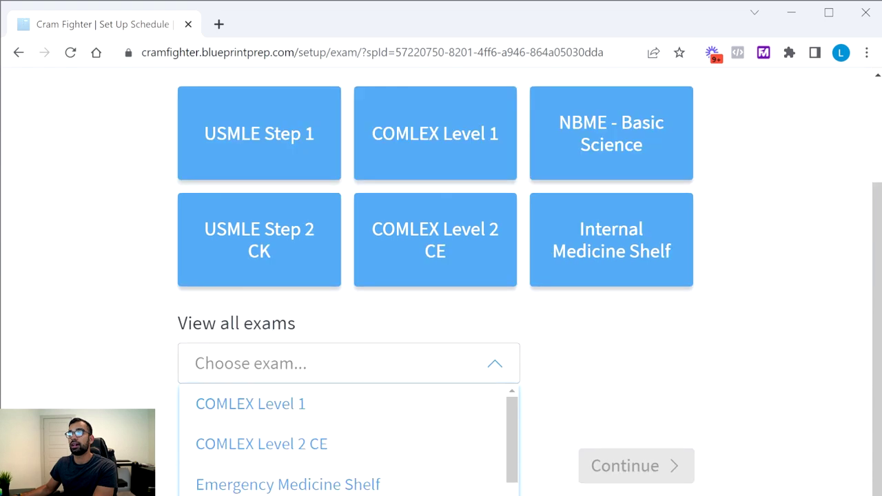
scroll(348, 441, down, 5)
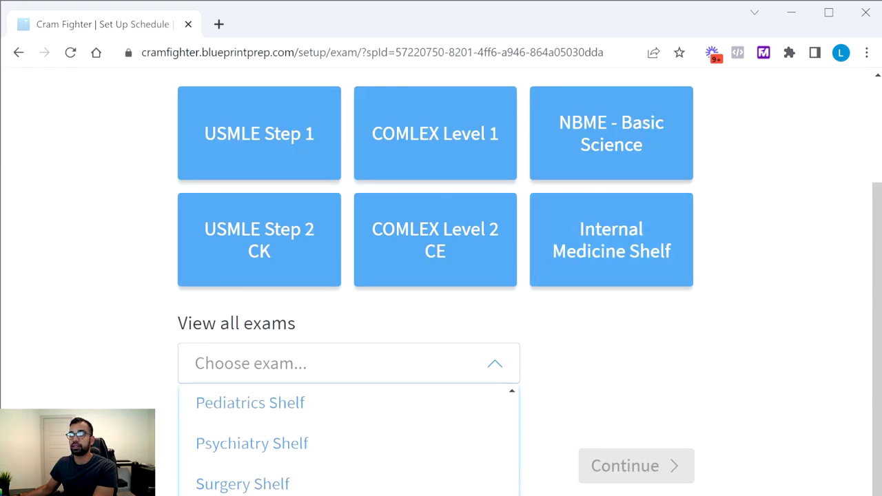
scroll(311, 441, up, 3)
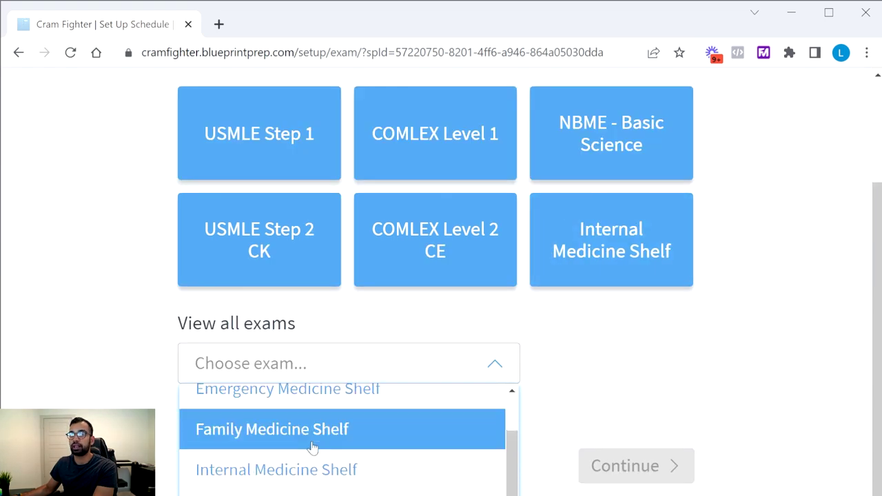
click(106, 370)
click(252, 222)
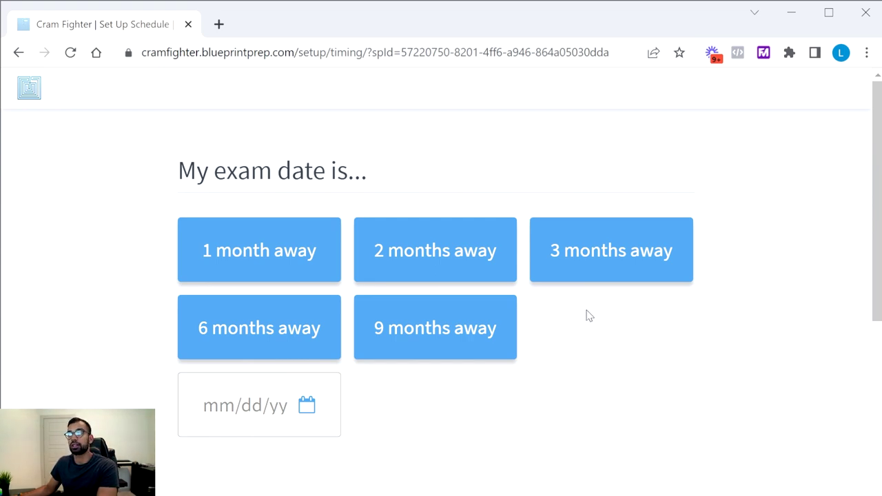
Step: Set the exam date to 3 months away, 11/04/22, and check it in the date calendar
click(596, 272)
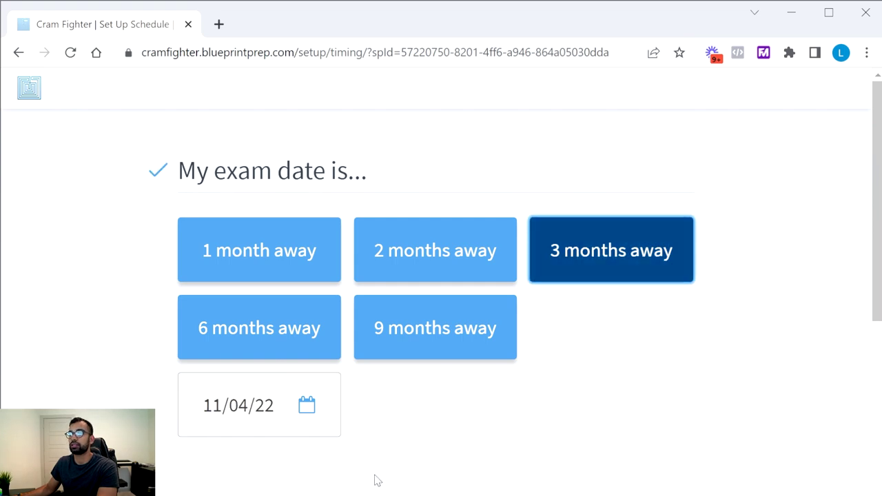
scroll(271, 306, up, 2)
click(252, 425)
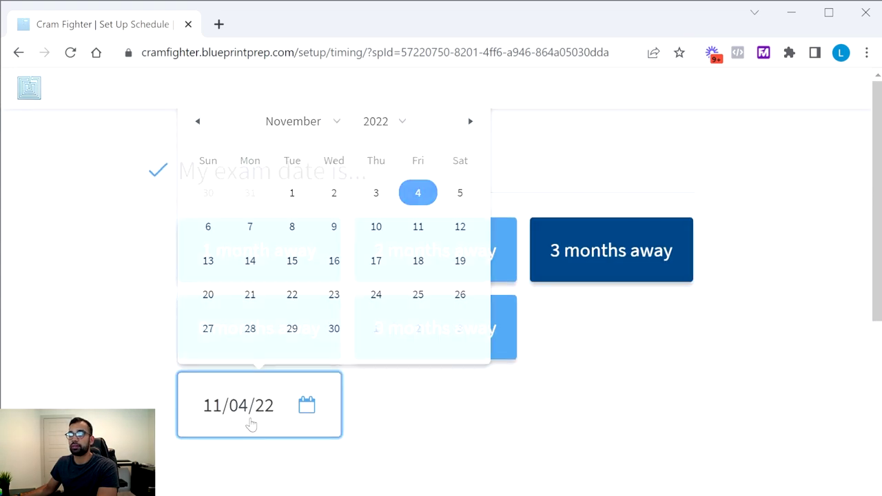
click(409, 434)
click(300, 405)
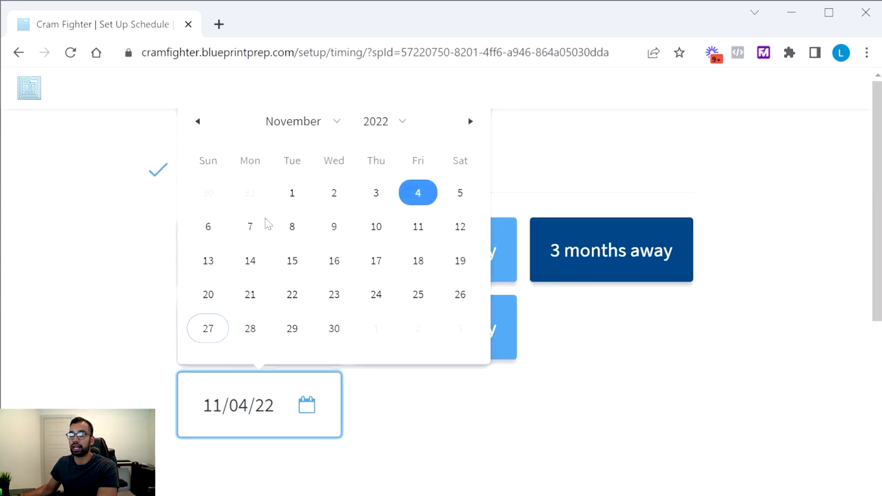
click(142, 384)
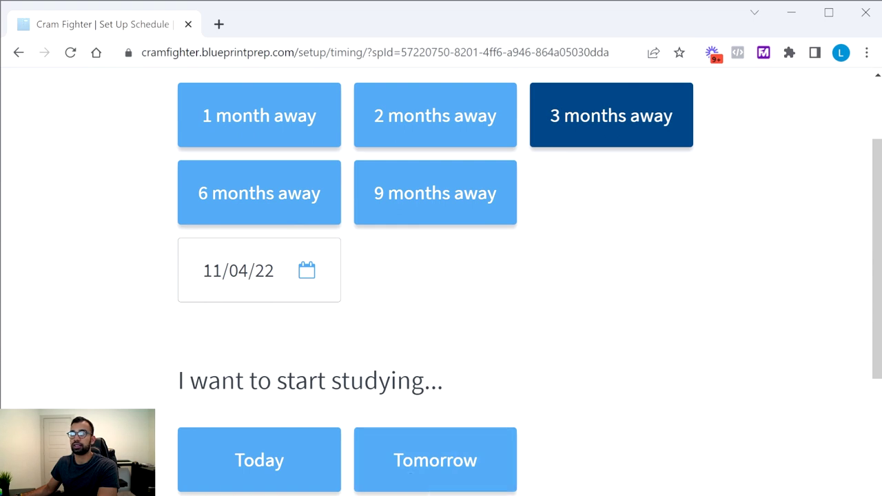
Step: Set the study start date to 08/20/22
click(306, 270)
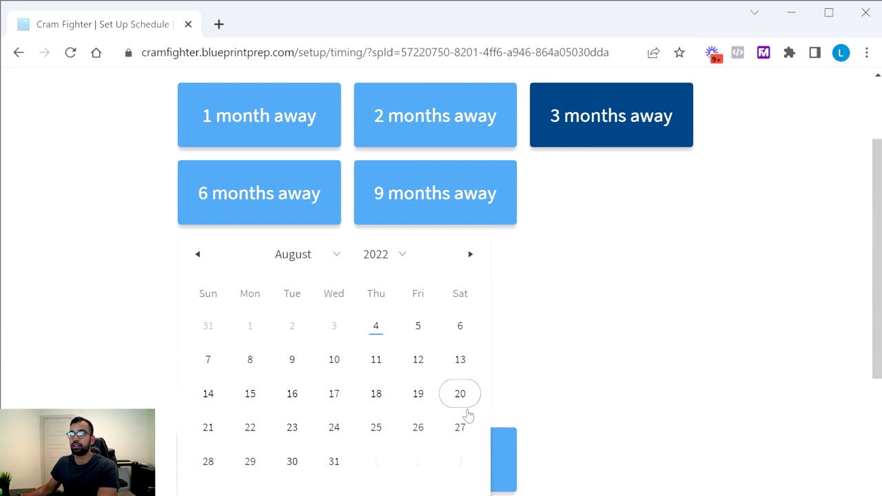
click(381, 303)
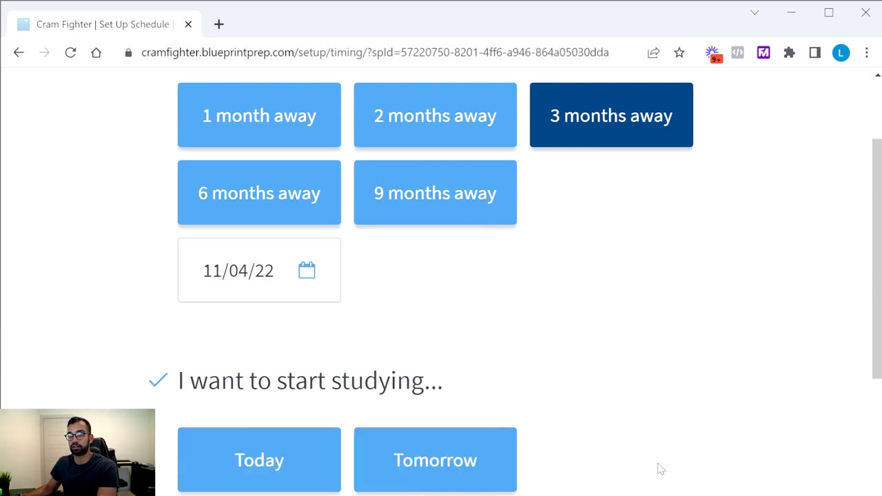
Step: Set the custom date to finish studying to October 31, 2022
scroll(661, 467, down, 4)
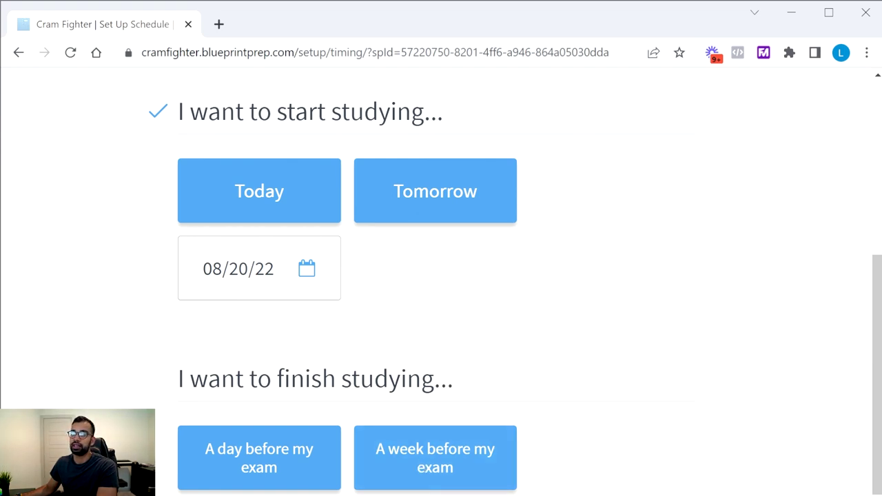
click(259, 267)
scroll(718, 405, up, 6)
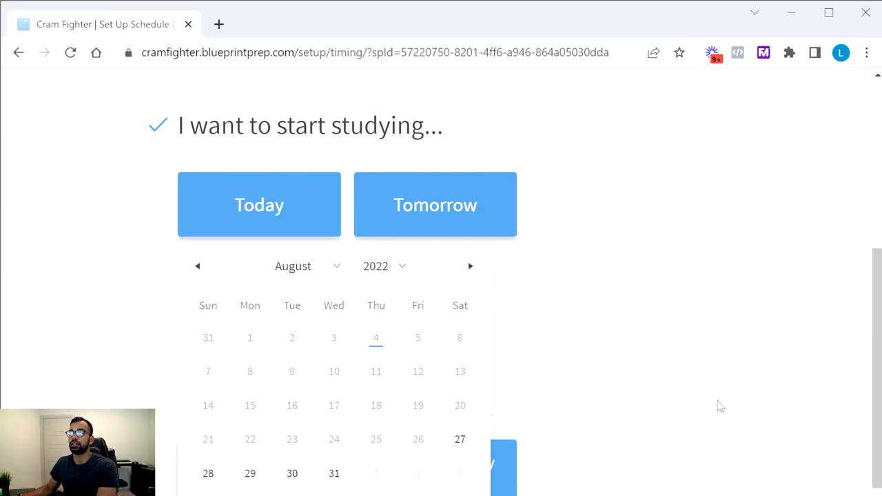
scroll(283, 467, down, 6)
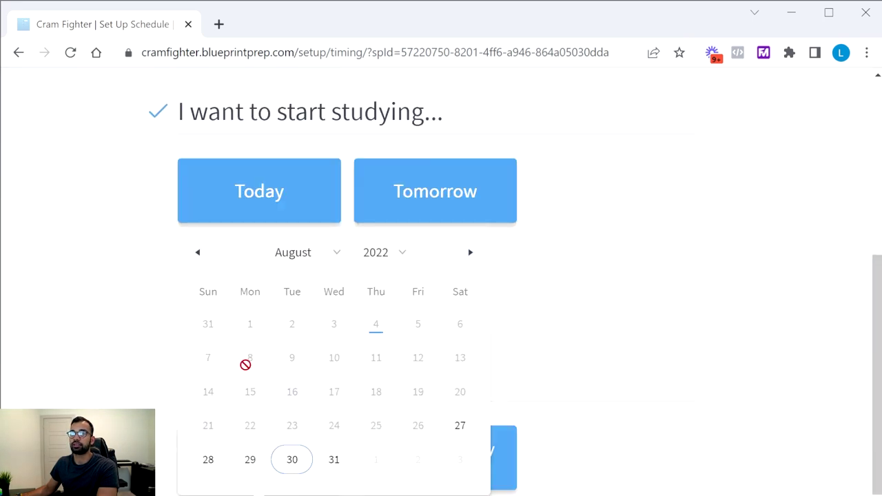
click(470, 252)
click(470, 260)
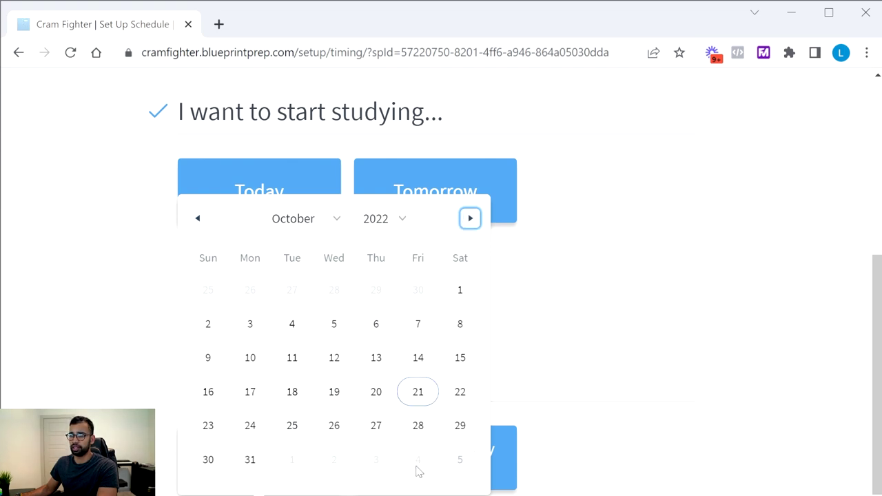
click(250, 460)
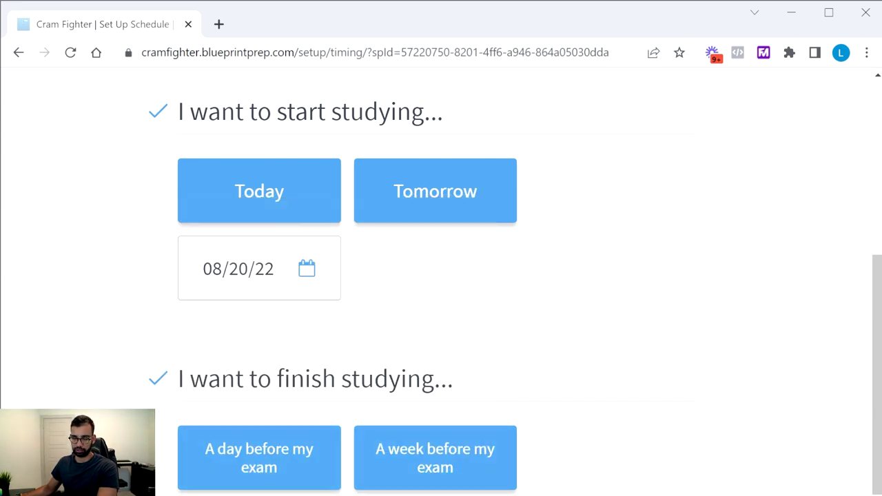
scroll(330, 410, down, 2)
scroll(329, 410, up, 2)
scroll(276, 189, up, 4)
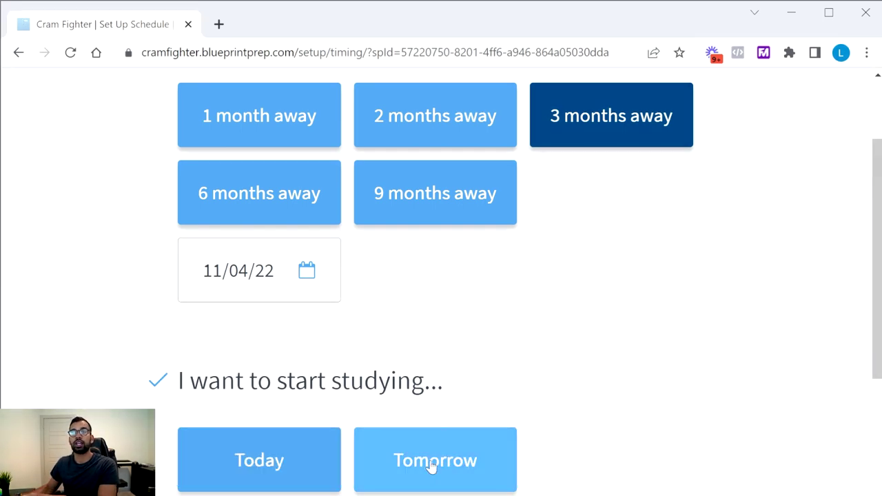
Step: Name the schedule "Subscribe/Follow The TMJ" in place of the suggested name
scroll(429, 469, down, 2)
scroll(410, 446, down, 6)
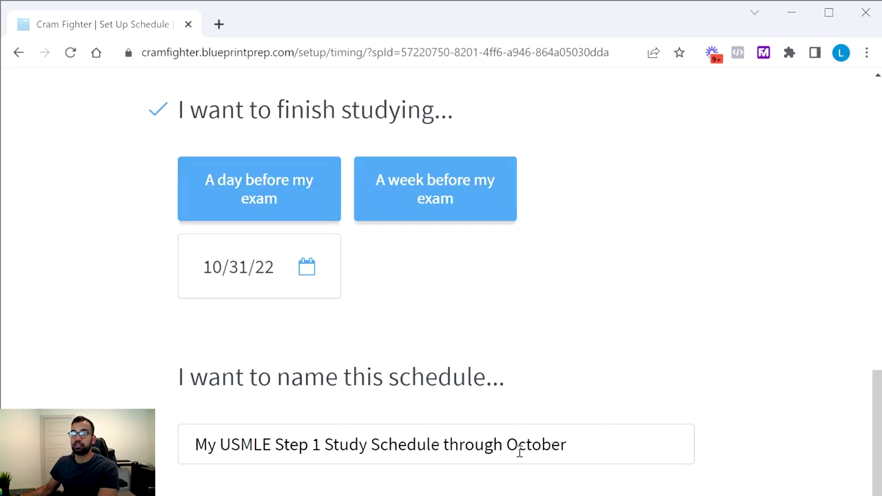
click(579, 448)
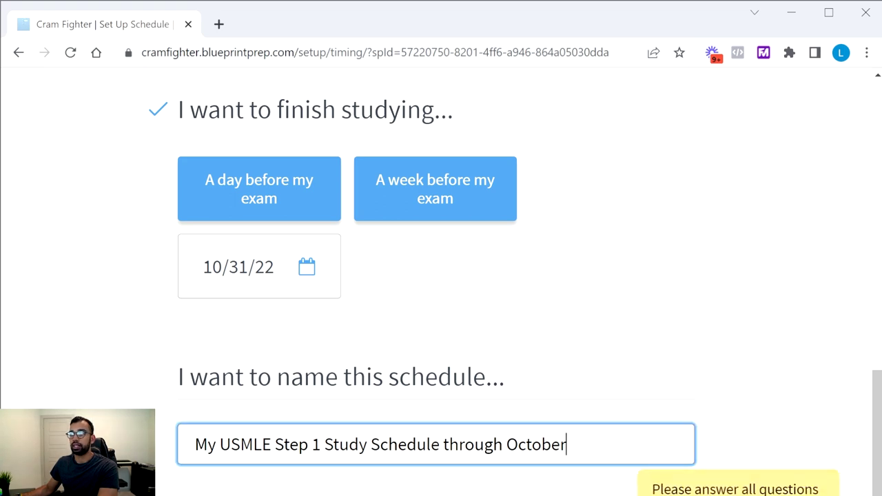
scroll(393, 493, up, 4)
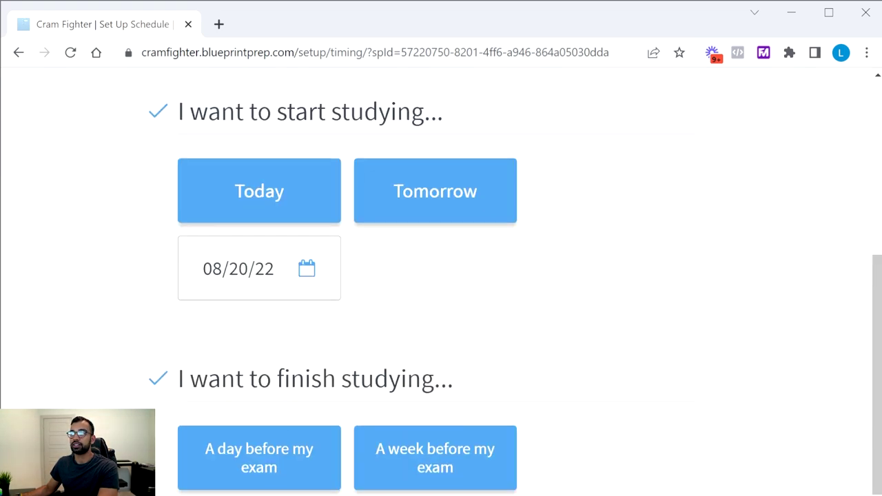
scroll(475, 470, down, 4)
drag(573, 441, 193, 445)
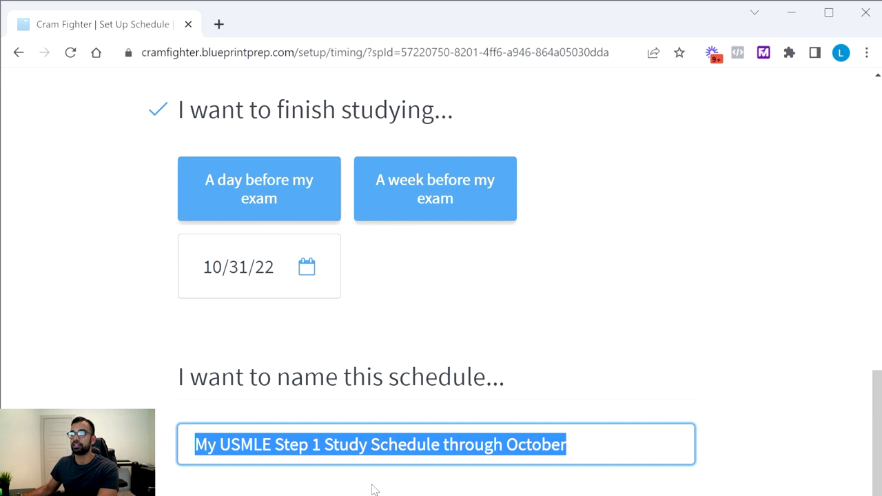
text(Subscr)
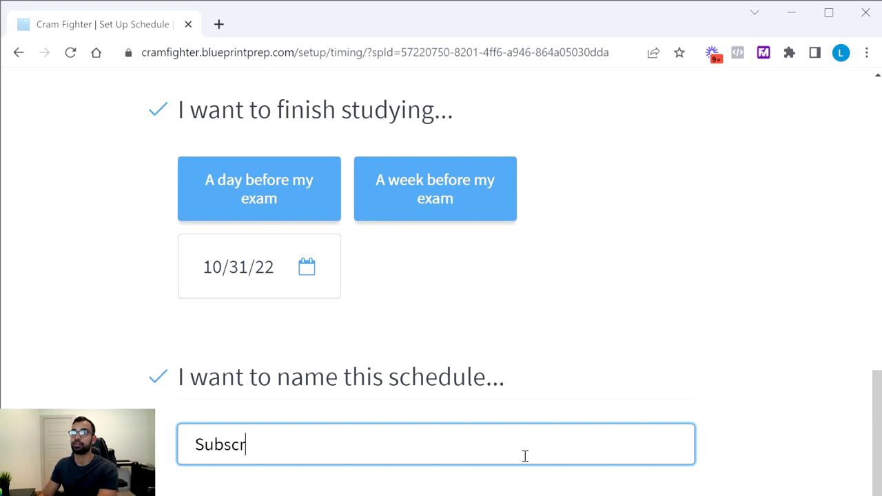
text(ibe/Follow )
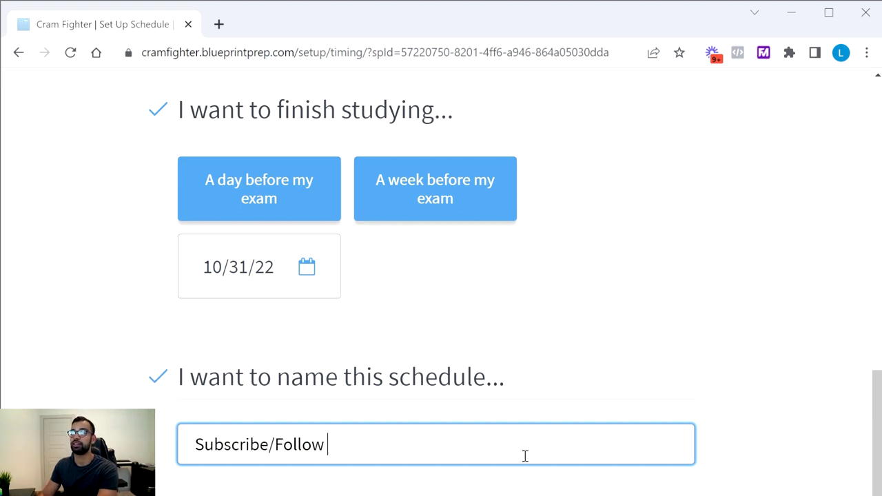
text(THe)
key(BackSpace)
key(BackSpace)
text(he TMJ)
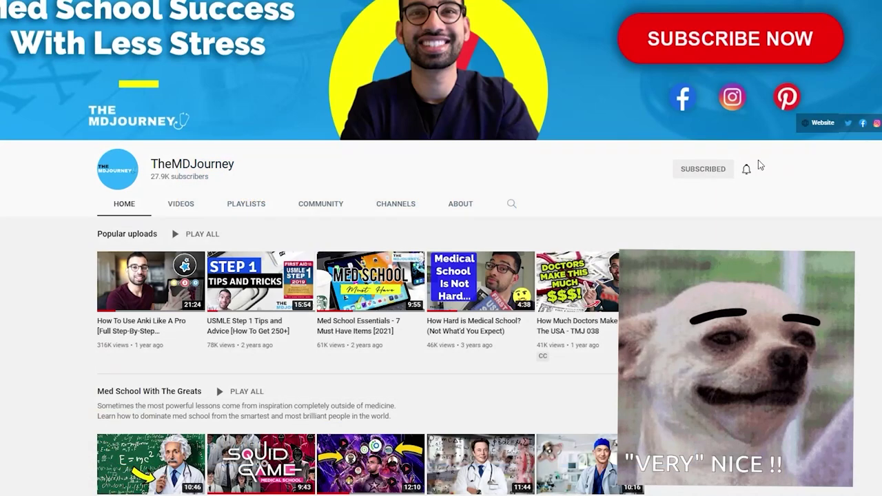
click(747, 169)
click(766, 193)
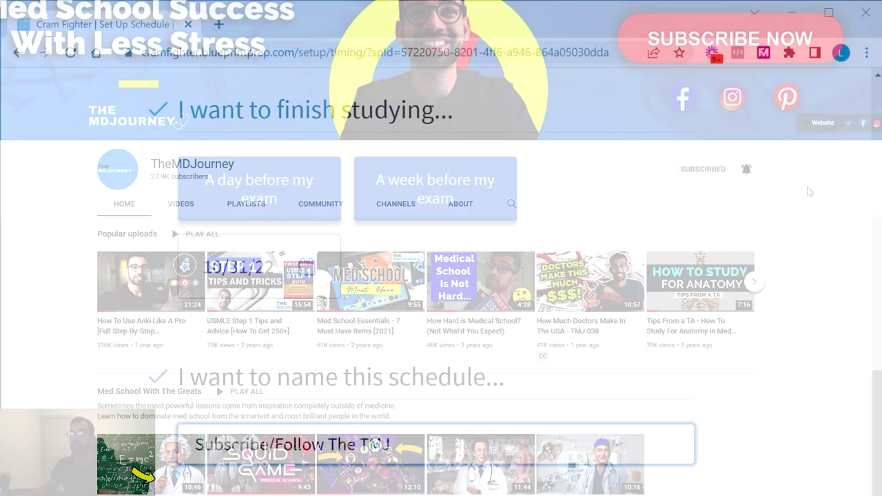
Step: Continue to the study materials and add the Top 4 Most Popular resource bundle
key(Return)
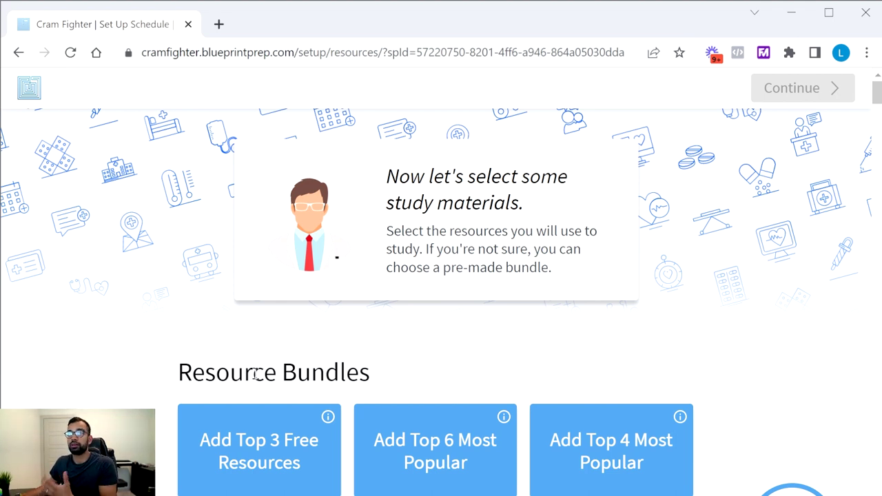
scroll(499, 373, down, 4)
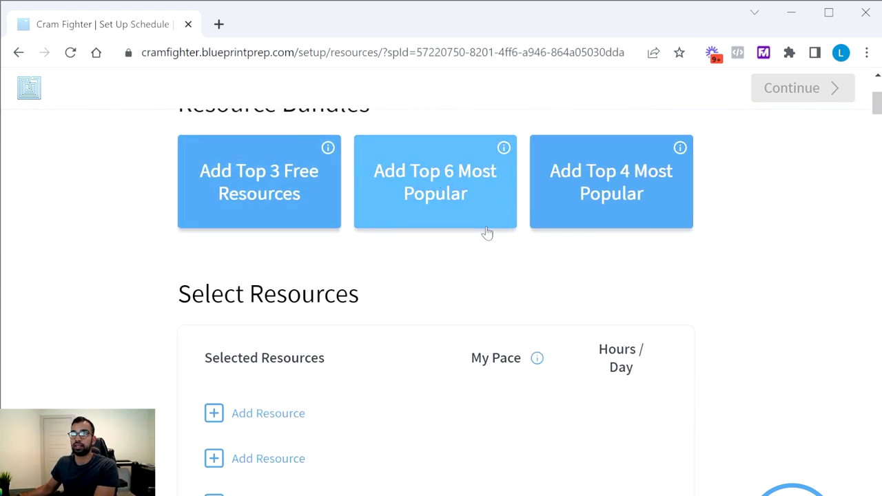
click(649, 201)
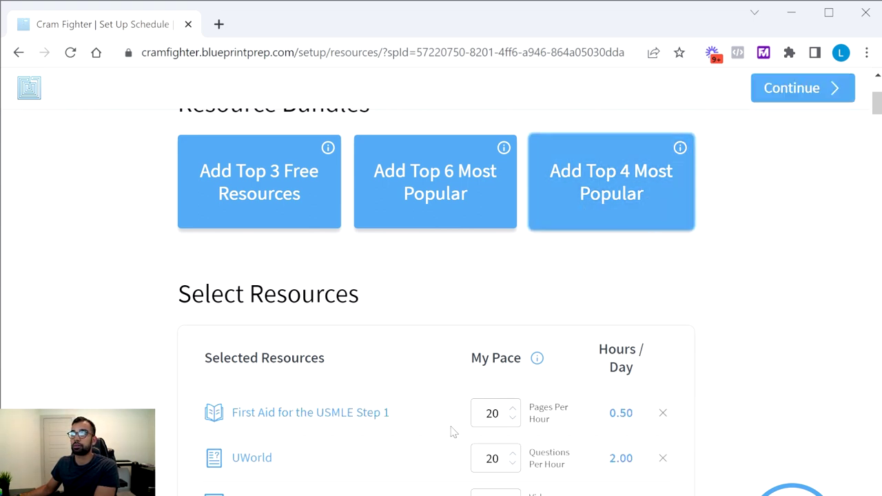
Step: Set the pace for UWorld to 30 questions per hour and for First Aid to 15 pages per hour
scroll(362, 452, down, 2)
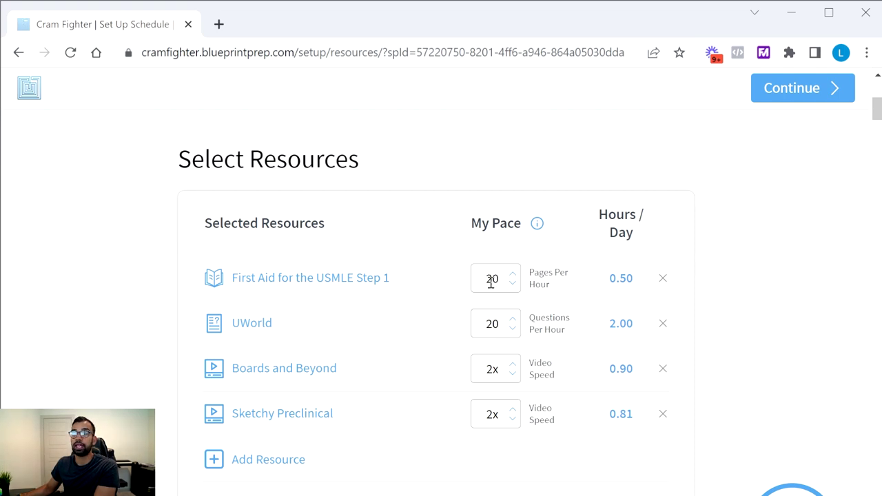
drag(486, 325, 504, 325)
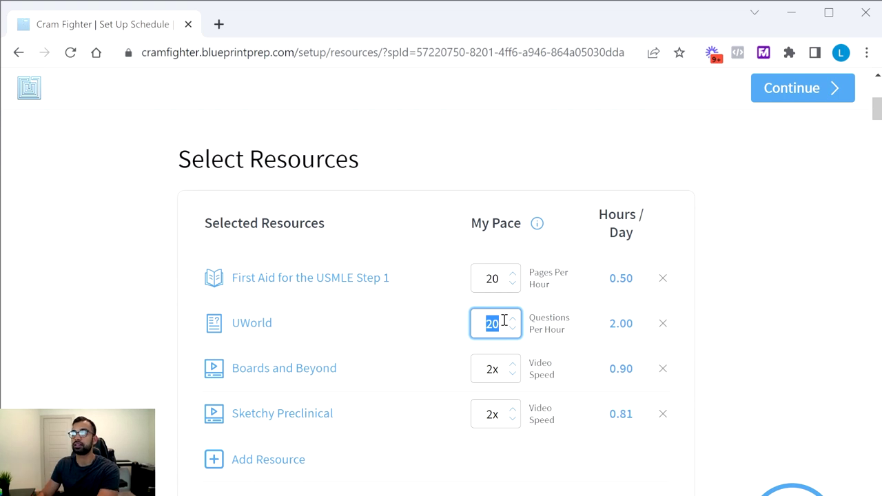
text(30)
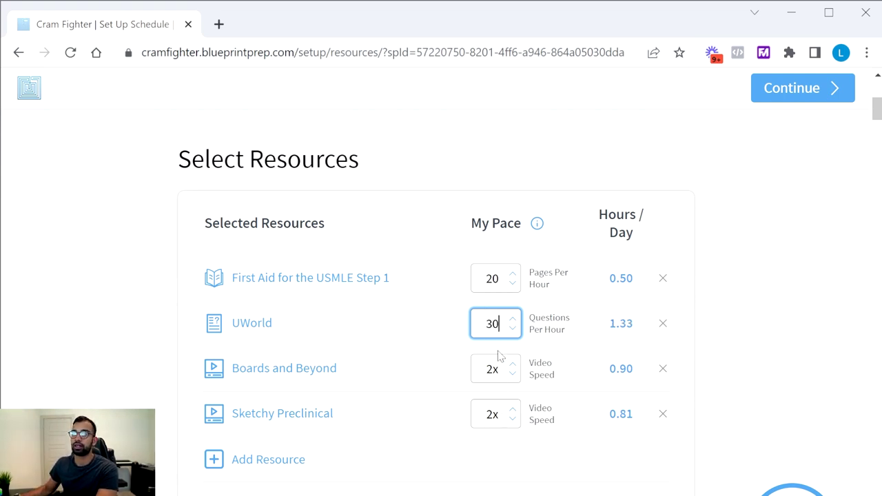
drag(503, 278, 483, 277)
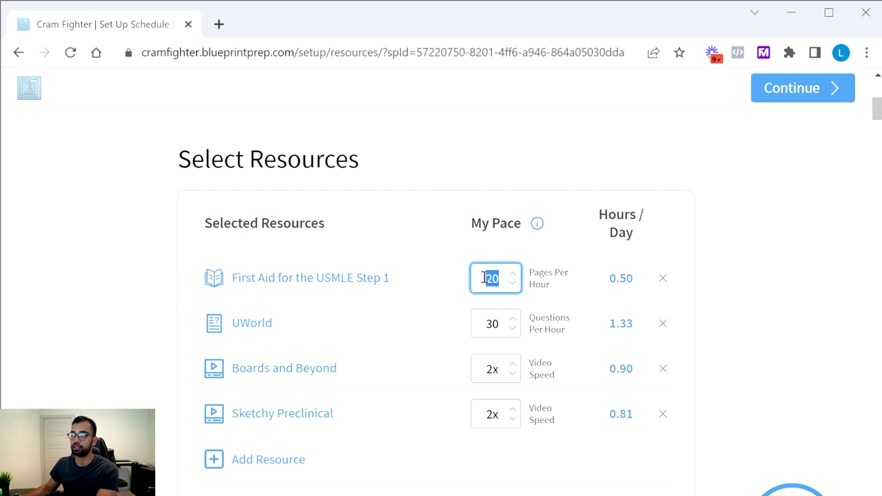
text(15)
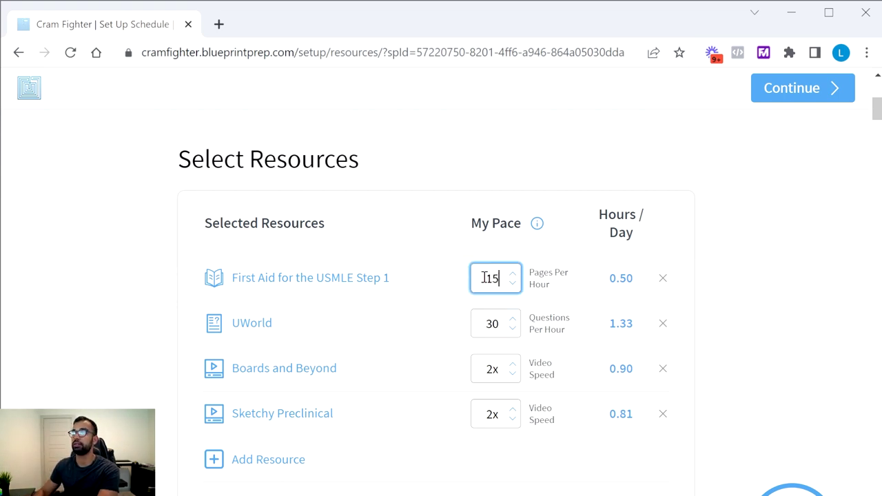
click(783, 276)
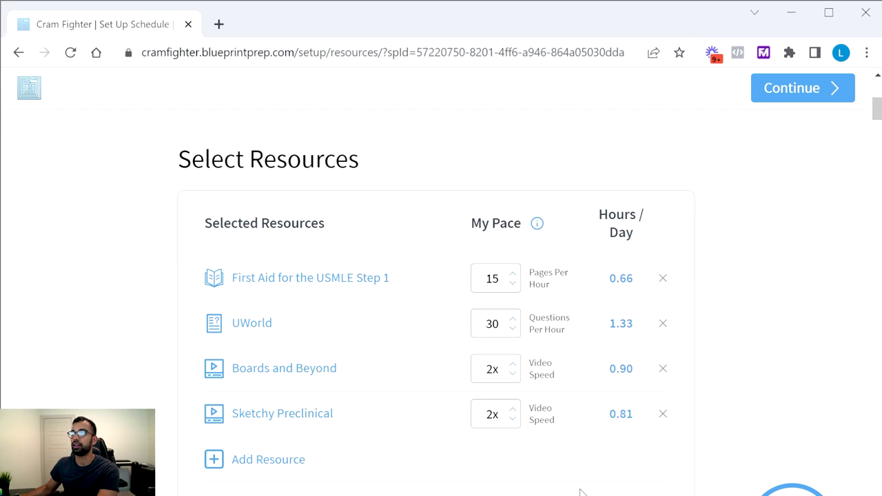
Step: Review the resource bundles and the list of selected resources with their paces and daily hours
scroll(580, 492, down, 2)
scroll(507, 354, down, 2)
scroll(473, 420, up, 7)
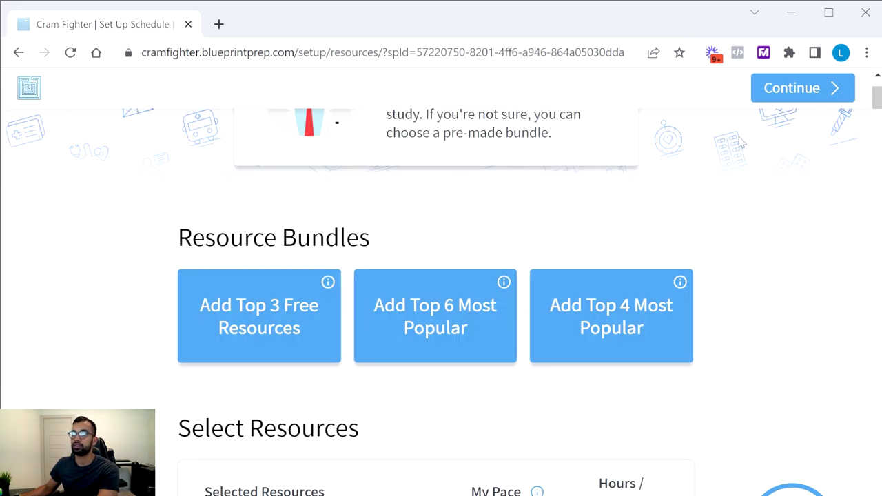
scroll(708, 352, down, 5)
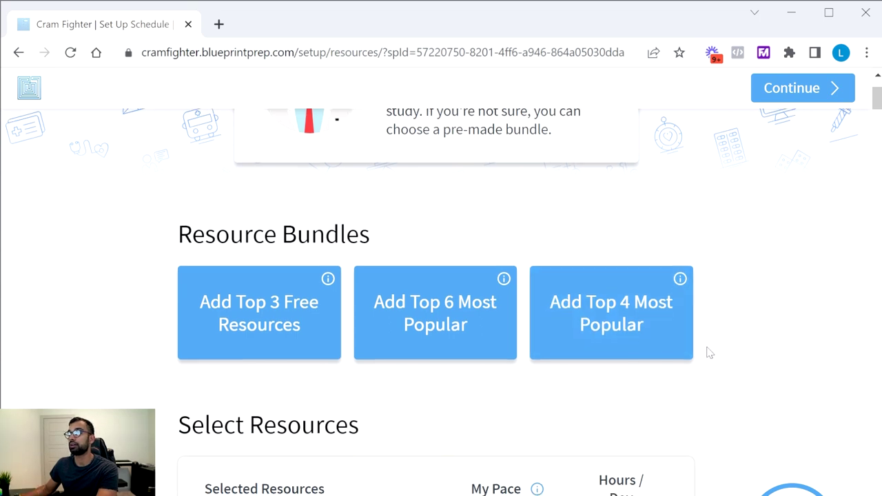
scroll(692, 382, down, 4)
scroll(684, 391, up, 7)
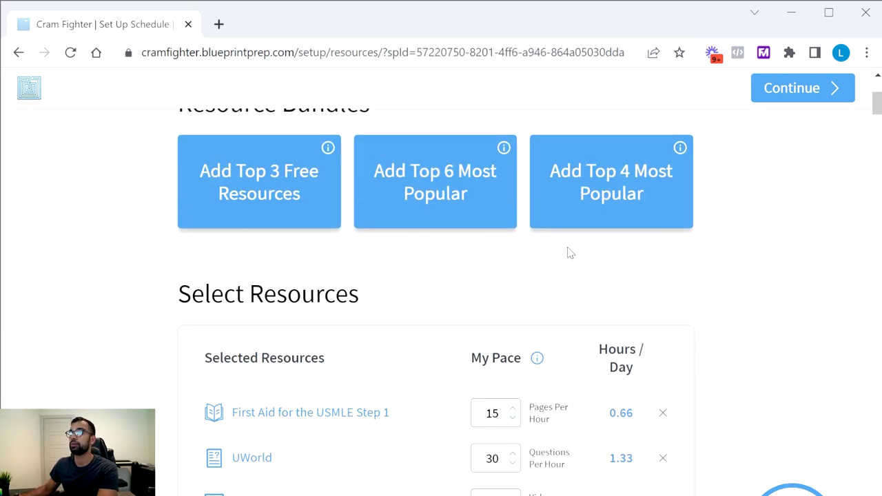
scroll(329, 436, down, 1)
scroll(329, 435, down, 2)
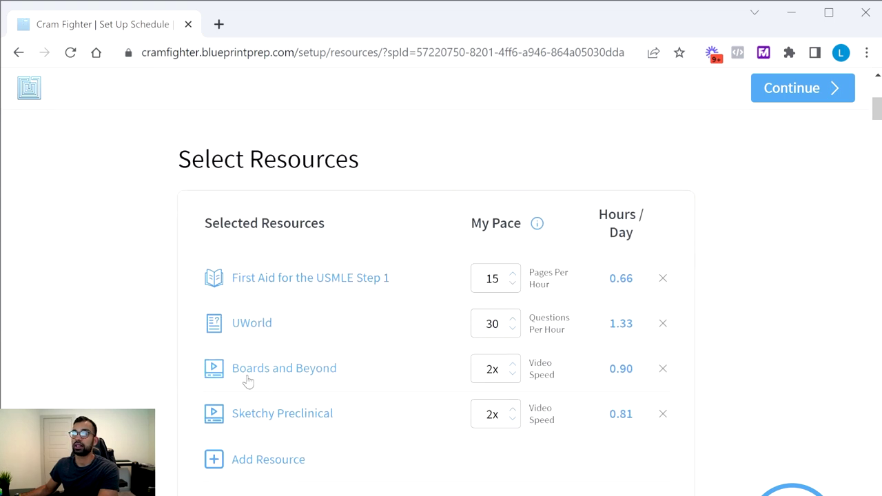
Step: Continue to the summary of selected resources and check the average study hours per day
click(802, 96)
drag(453, 434, 606, 446)
click(609, 444)
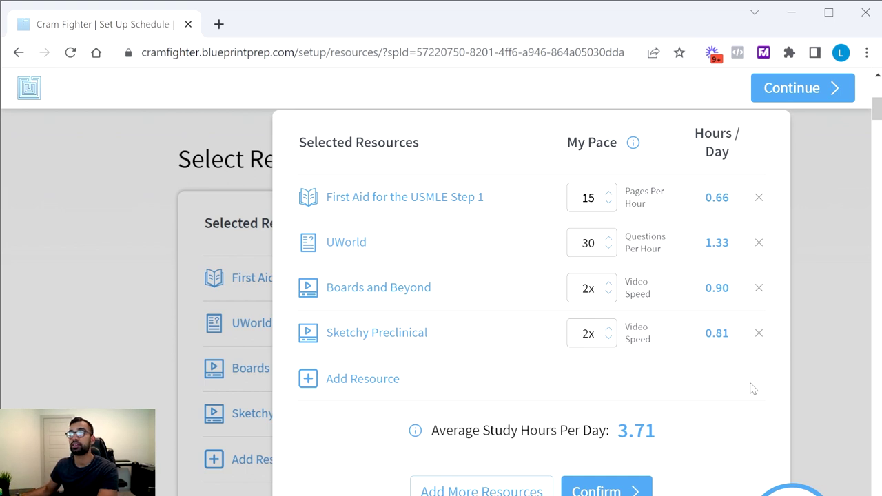
Step: Try a pace of 30 pages per hour for First Aid for the USMLE Step 1, and settle on 7
double_click(572, 194)
text(30)
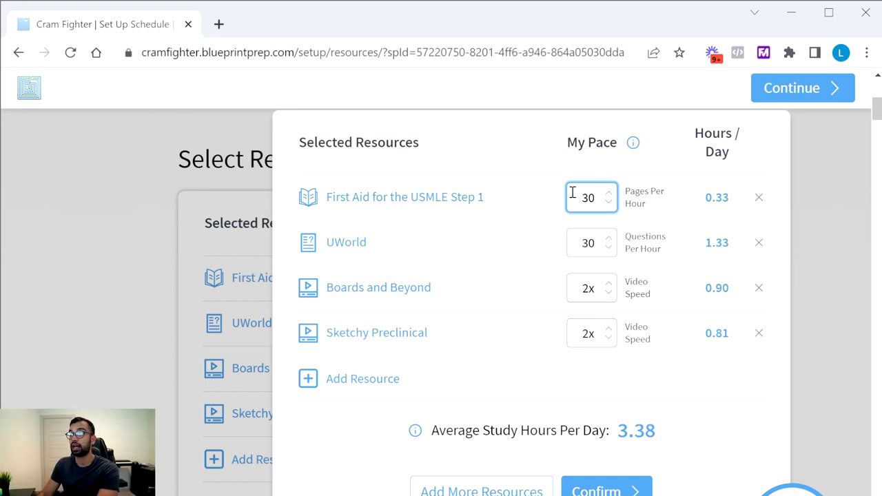
key(BackSpace)
key(BackSpace)
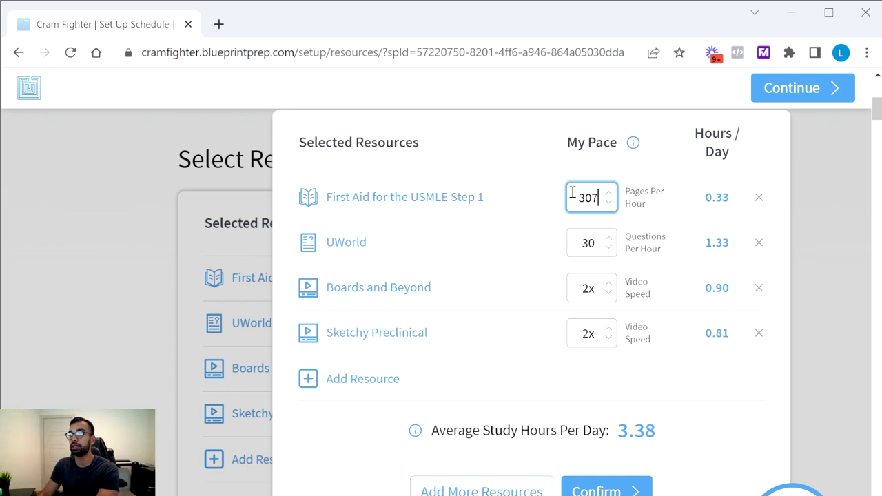
key(BackSpace)
key(BackSpace)
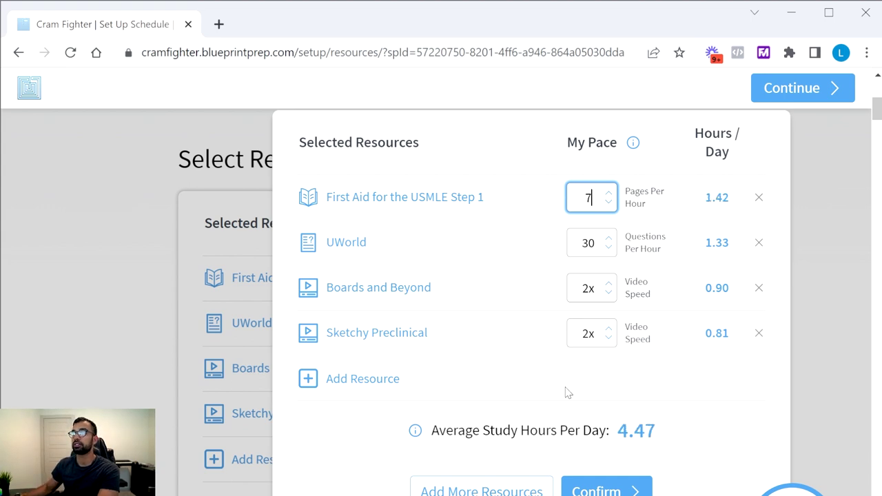
click(659, 427)
Step: Set the UWorld pace to 20 questions per hour in the resource summary
drag(601, 241, 575, 238)
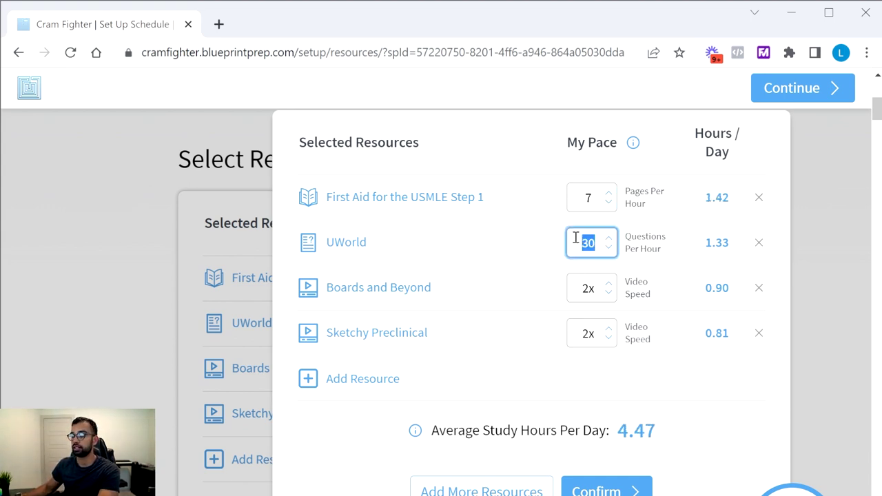
text(20)
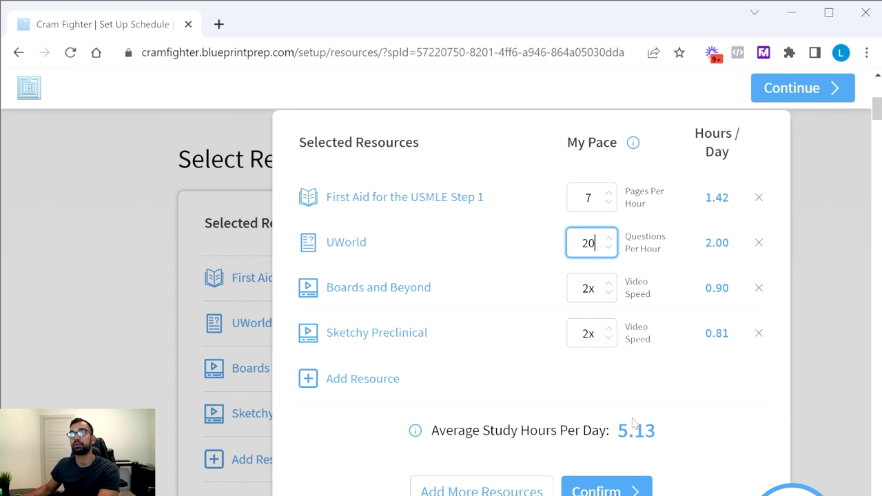
click(633, 420)
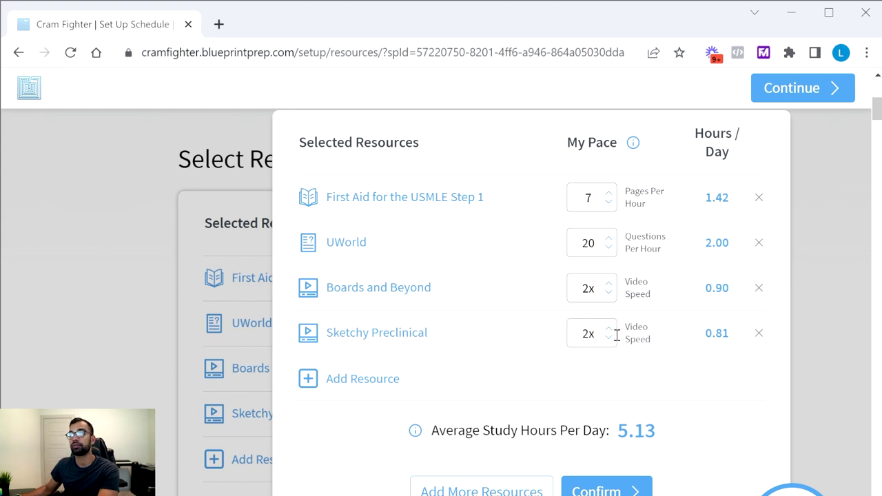
Step: Set the video speed of Boards and Beyond and Sketchy Preclinical to 1.5x and confirm the resources
click(608, 292)
click(608, 292)
click(608, 283)
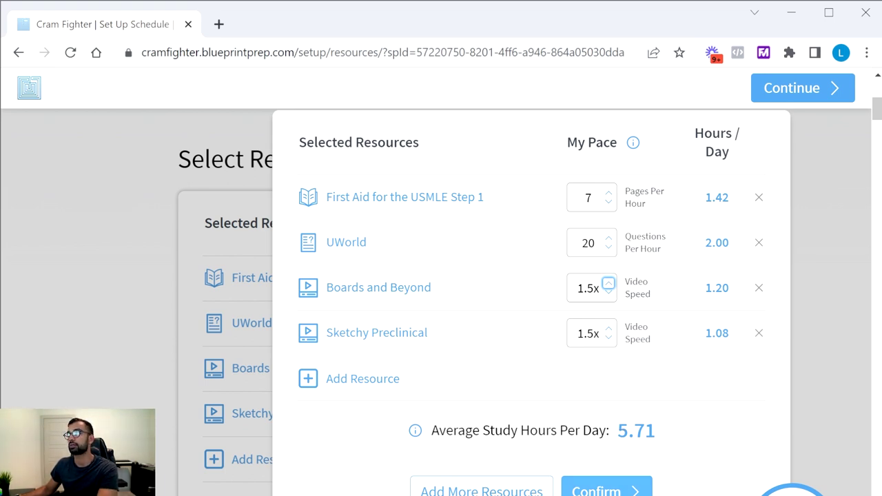
click(606, 489)
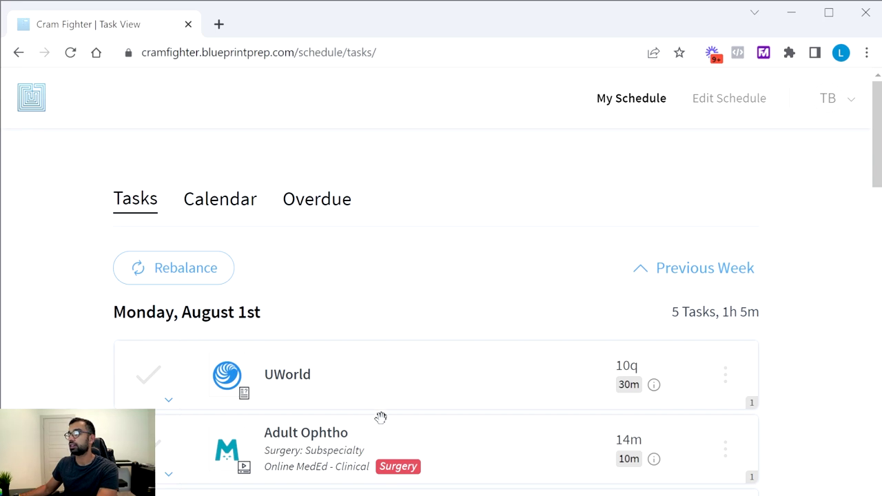
Step: Look through the daily tasks from Monday, August 1st, and move on to the week of August 15th
drag(209, 318, 255, 310)
scroll(388, 321, down, 6)
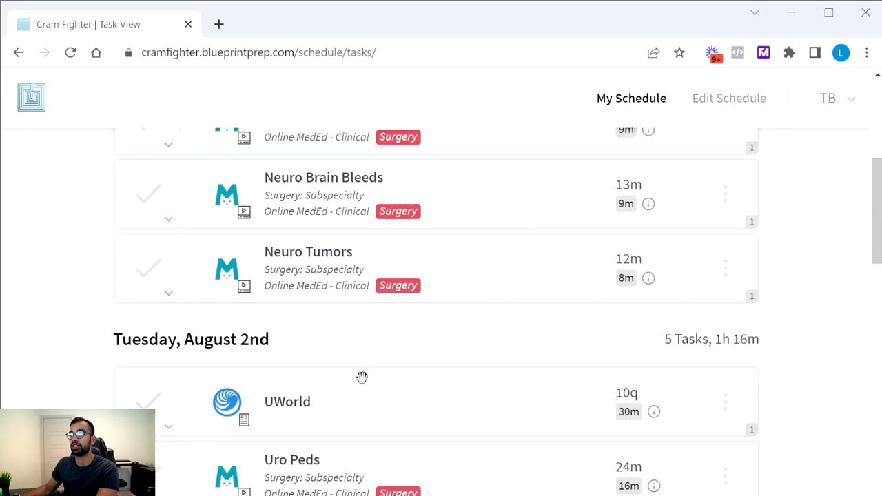
scroll(361, 376, up, 4)
scroll(281, 262, up, 2)
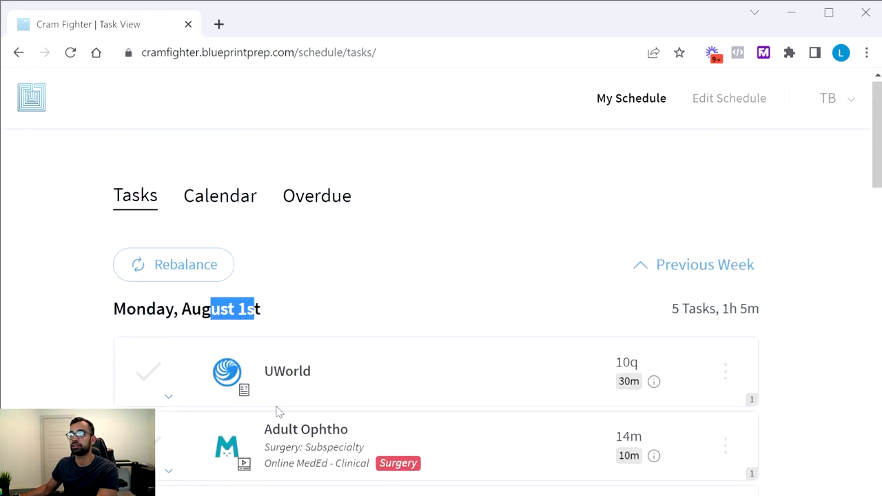
scroll(279, 407, down, 8)
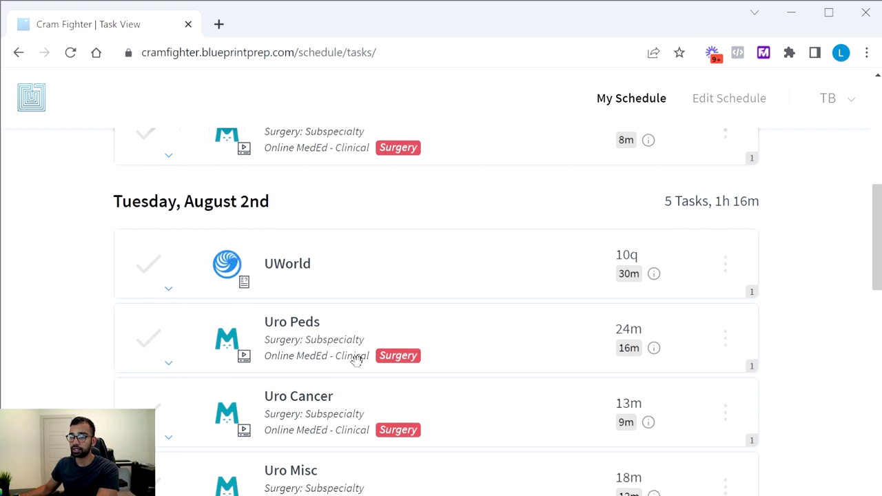
scroll(356, 361, down, 2)
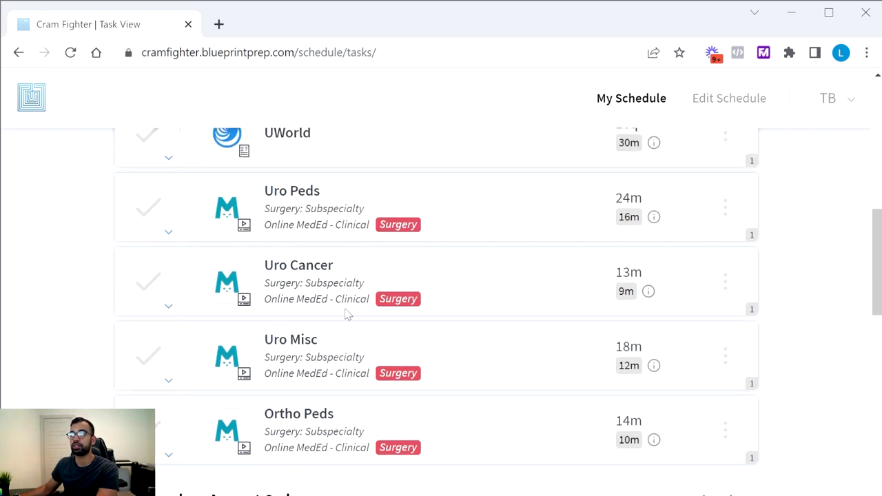
scroll(374, 482, down, 4)
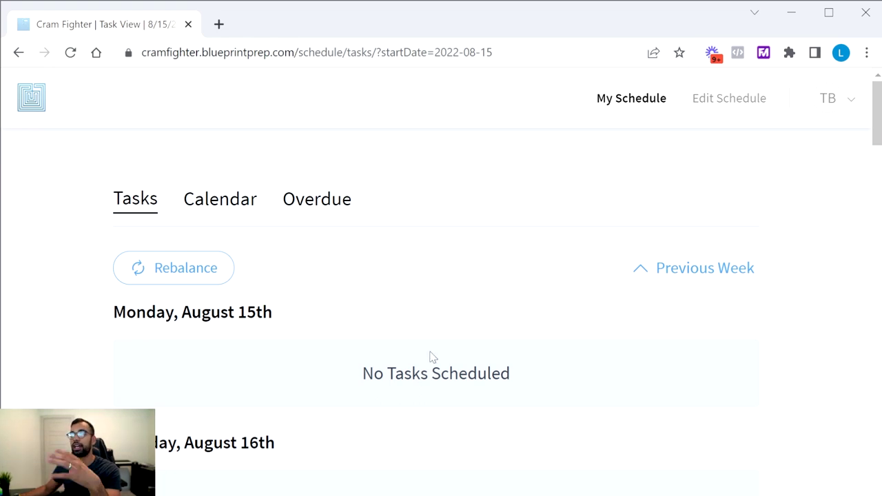
Step: Look through the week of August 15th down to the tasks scheduled for Saturday, August 20th
scroll(472, 361, down, 4)
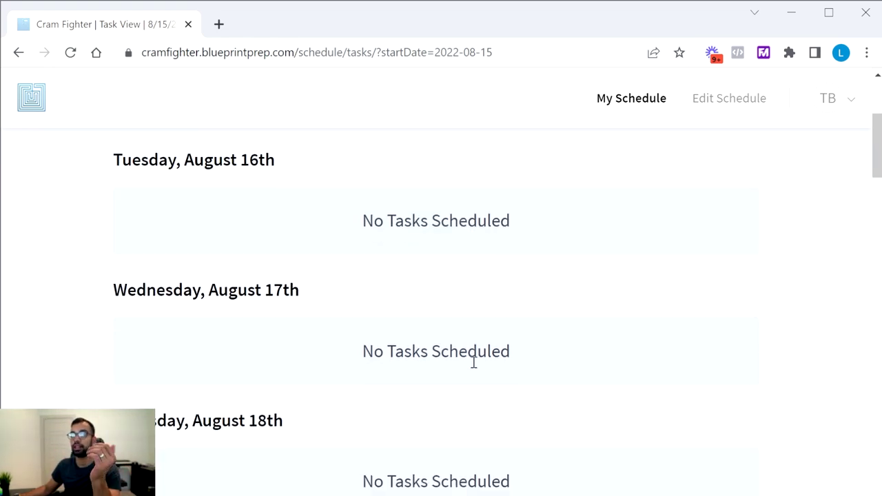
scroll(473, 363, down, 4)
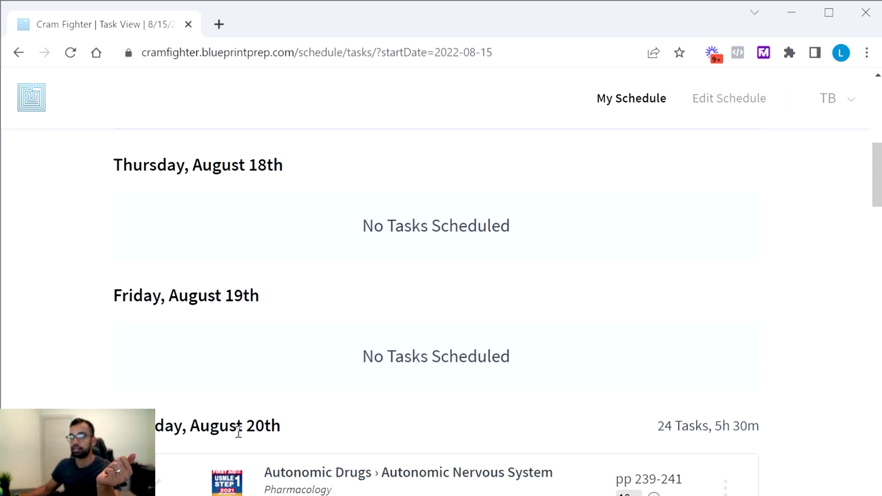
drag(240, 422, 295, 421)
click(372, 405)
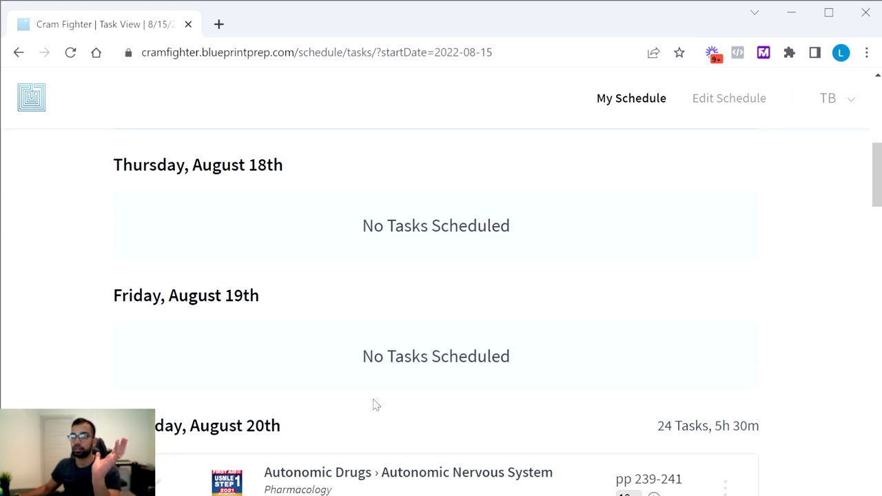
scroll(372, 404, down, 2)
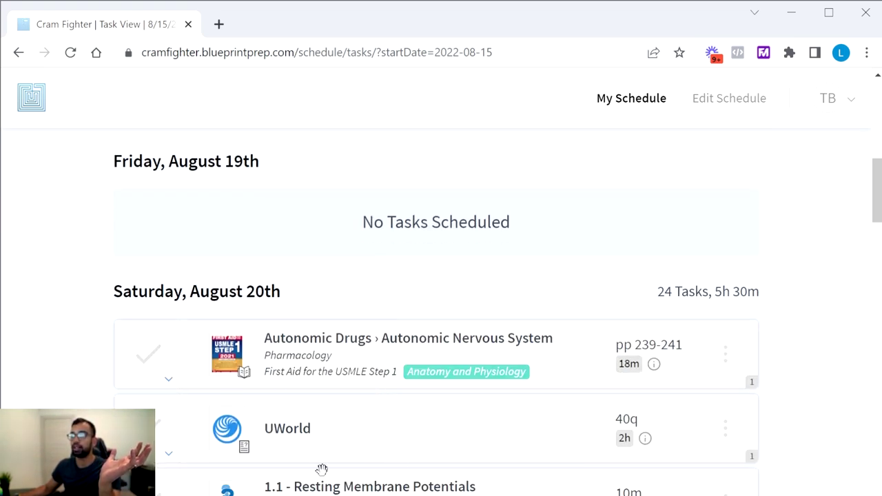
scroll(352, 465, down, 2)
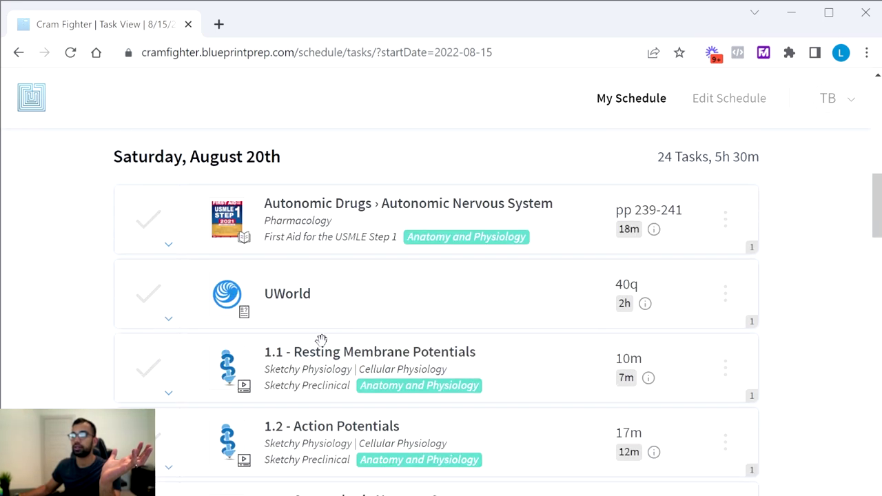
scroll(354, 449, down, 4)
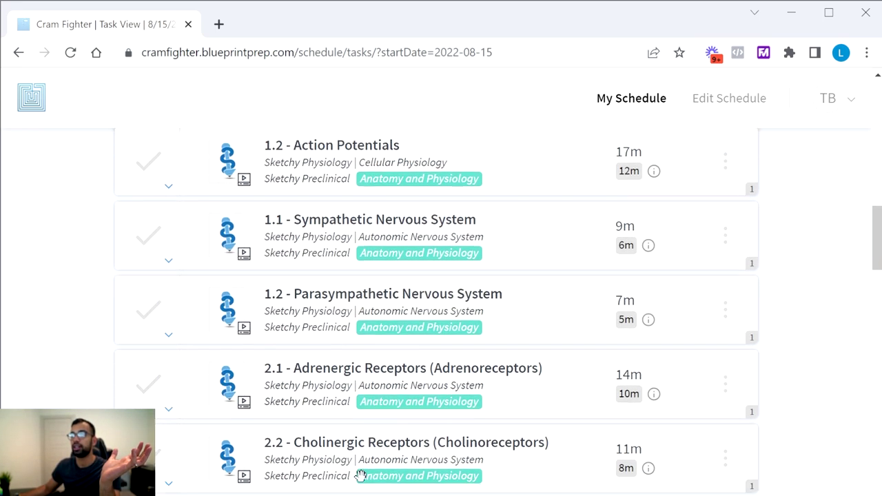
scroll(360, 476, down, 7)
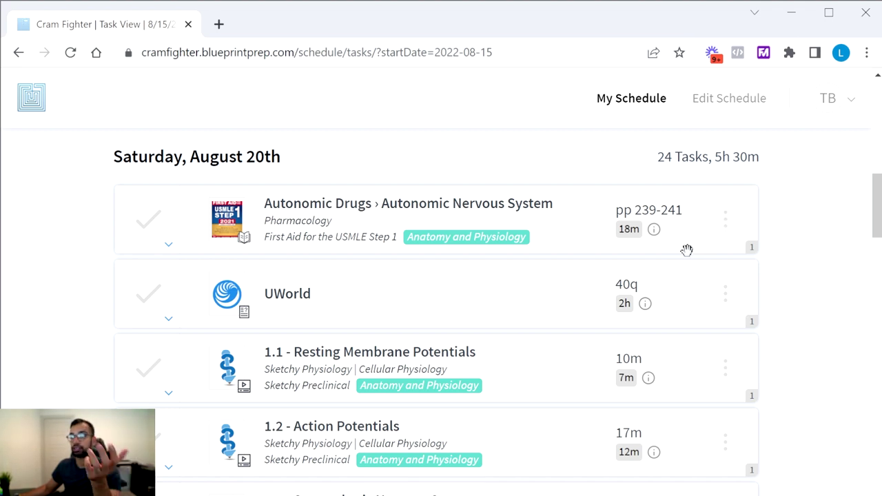
Step: Examine the page, question and video amounts and the time estimates of the Saturday, August 20th tasks
scroll(643, 456, down, 2)
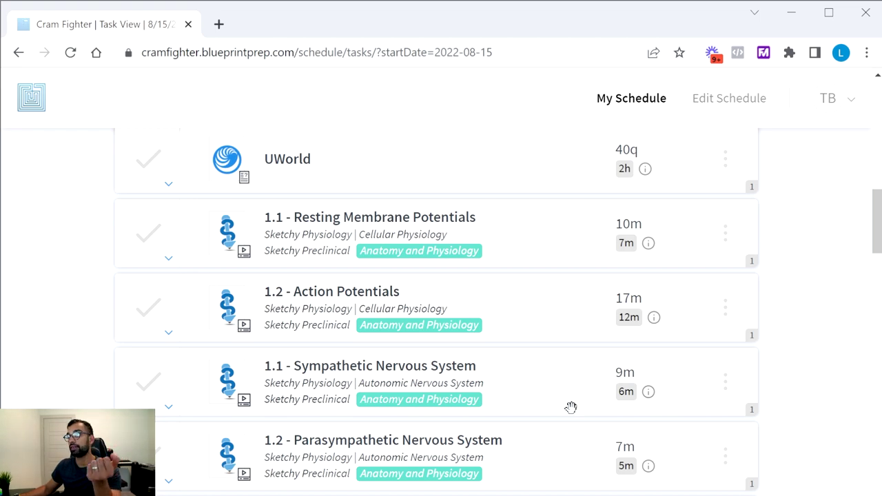
scroll(523, 359, up, 2)
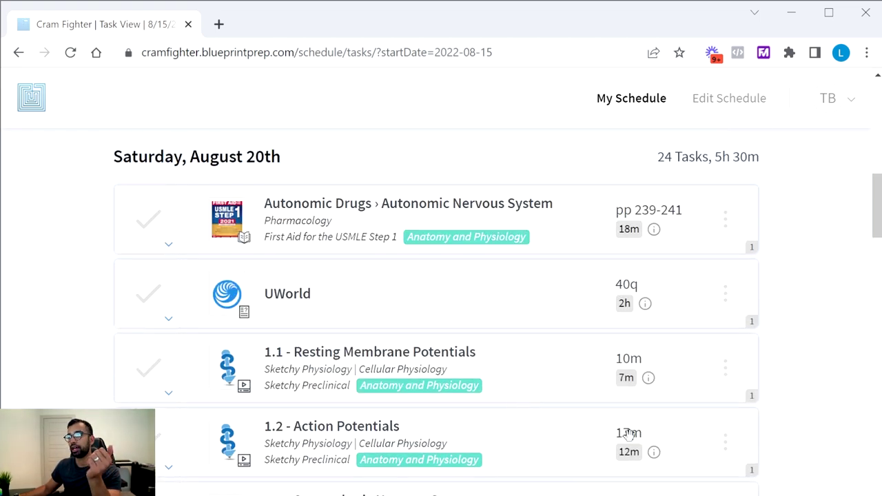
scroll(653, 380, down, 2)
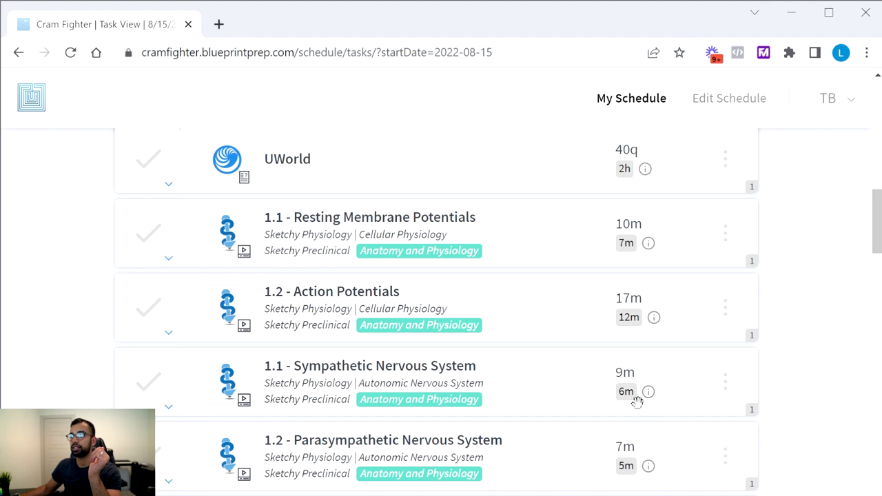
mouse_move(653, 319)
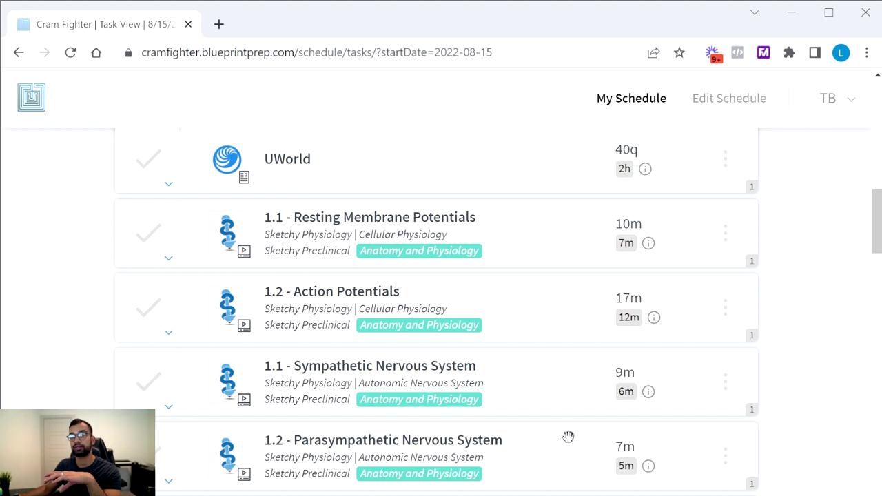
scroll(563, 441, up, 1)
scroll(563, 441, up, 2)
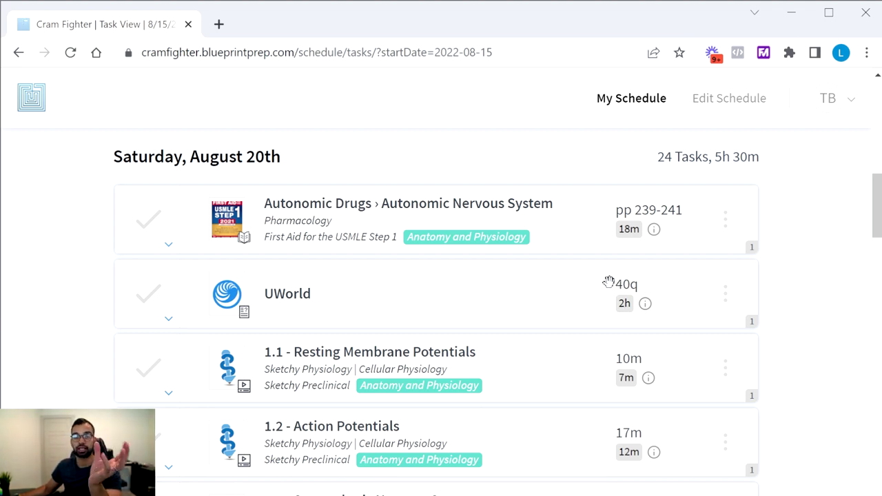
scroll(441, 310, down, 4)
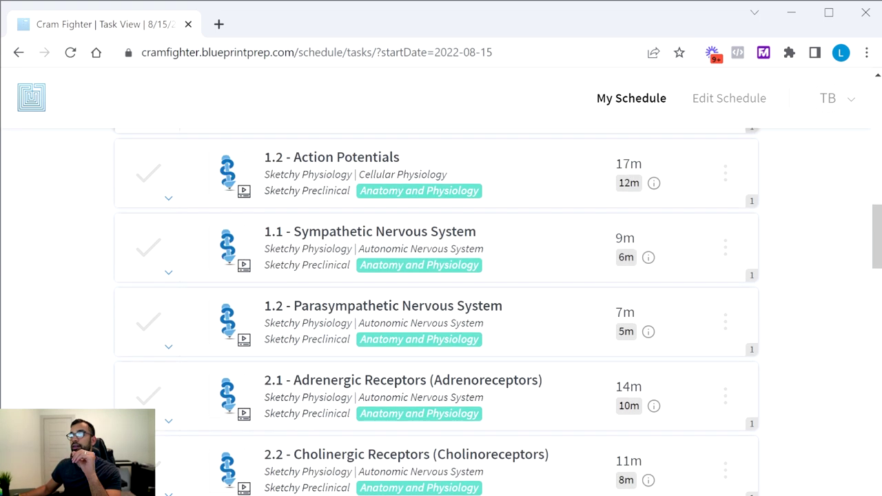
scroll(441, 310, down, 2)
scroll(441, 310, down, 2)
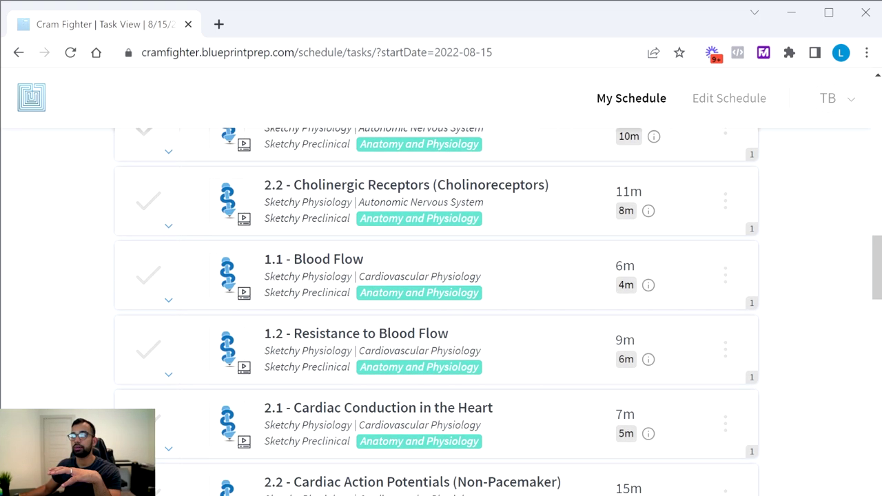
scroll(197, 473, up, 4)
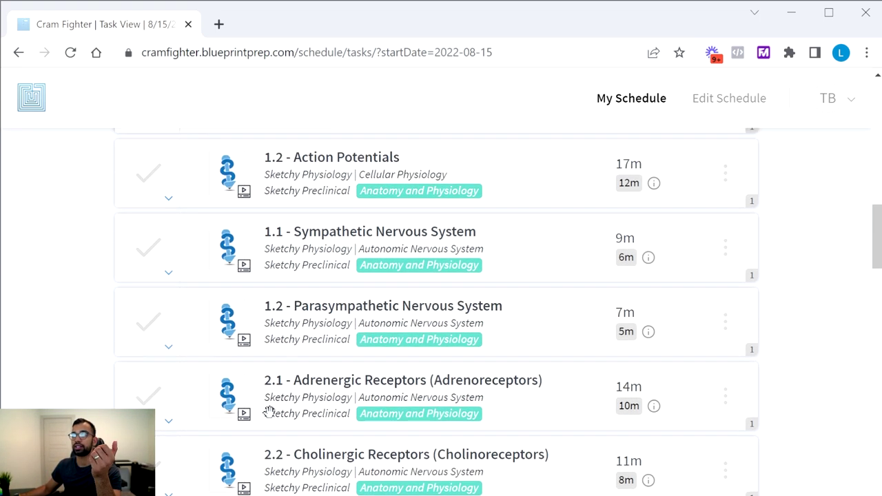
scroll(183, 344, up, 4)
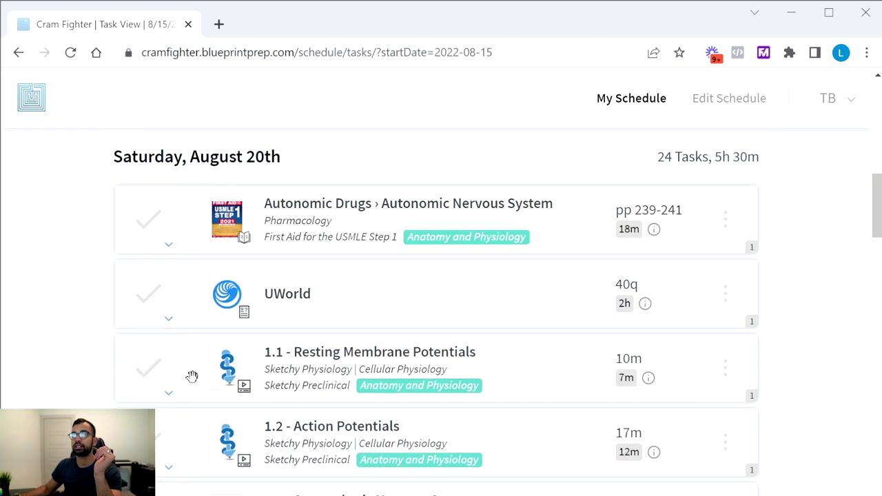
Step: Mark the Resting Membrane Potentials, Action Potentials, Sympathetic Nervous System and Parasympathetic Nervous System tasks of Saturday, August 20th as completed
scroll(166, 369, down, 2)
click(148, 232)
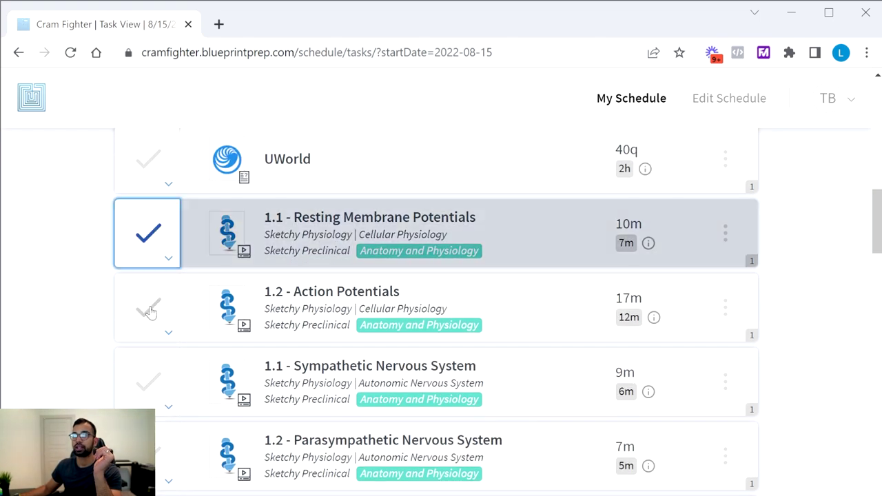
click(150, 305)
click(158, 376)
click(150, 452)
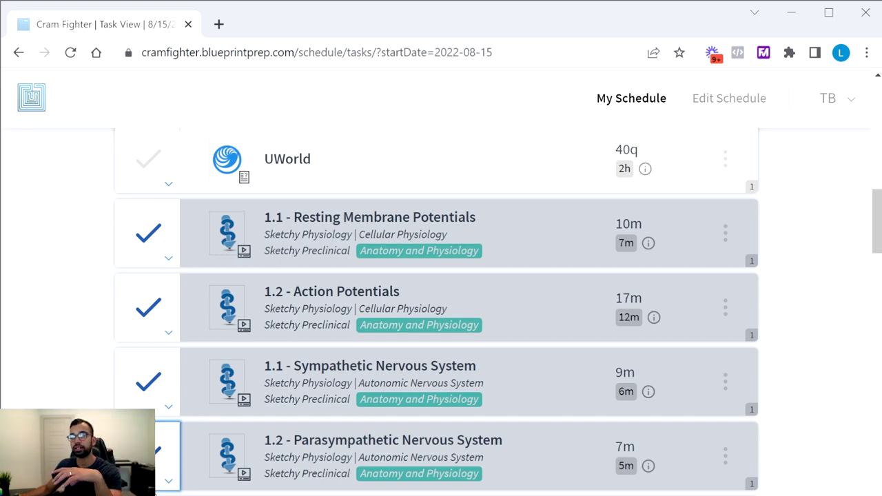
Step: Look over the remaining Saturday, August 20th tasks and the first tasks of Sunday, August 21st
scroll(441, 310, down, 2)
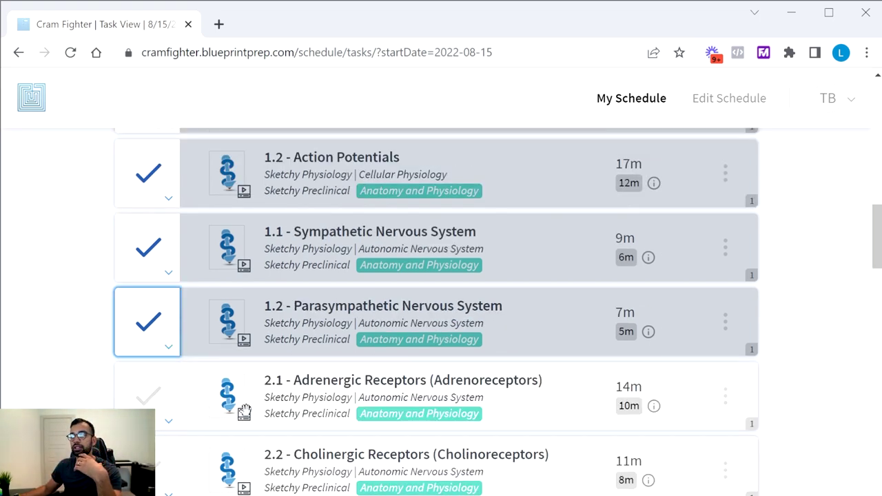
scroll(413, 359, down, 4)
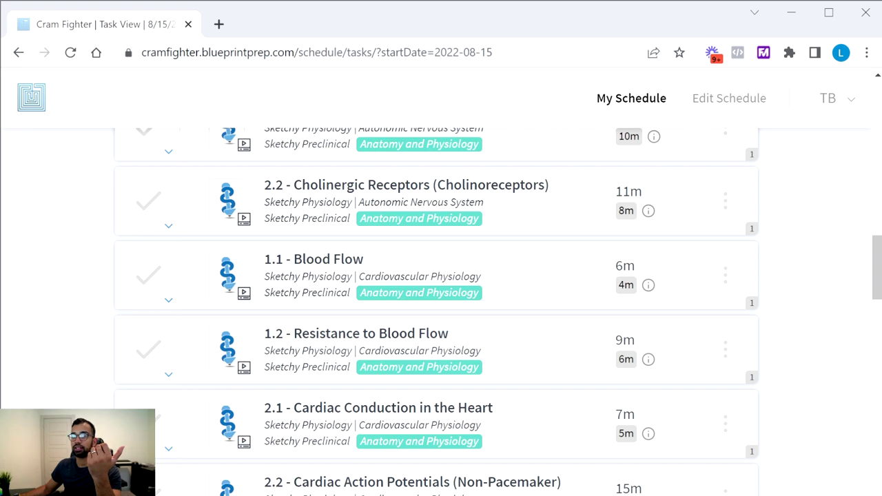
scroll(276, 428, down, 17)
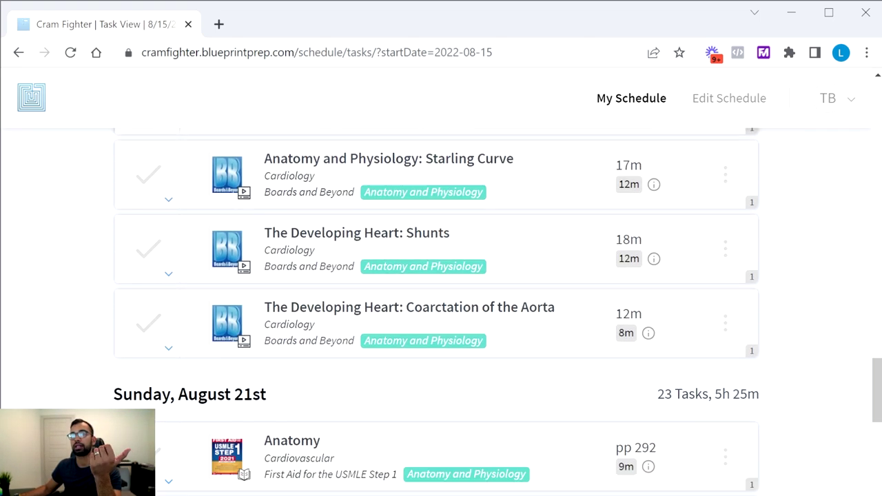
scroll(441, 310, down, 2)
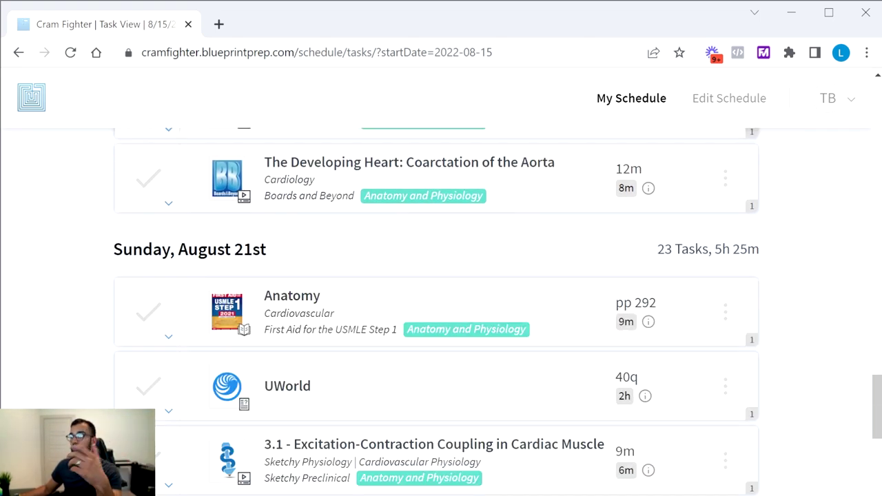
scroll(416, 483, up, 15)
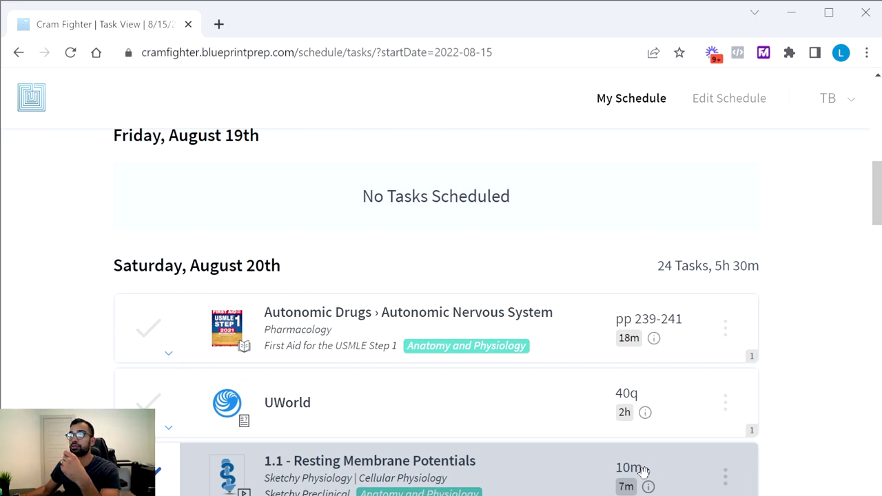
Step: Review the options for rebalancing the schedule, and leave them without rebalancing
scroll(372, 378, up, 10)
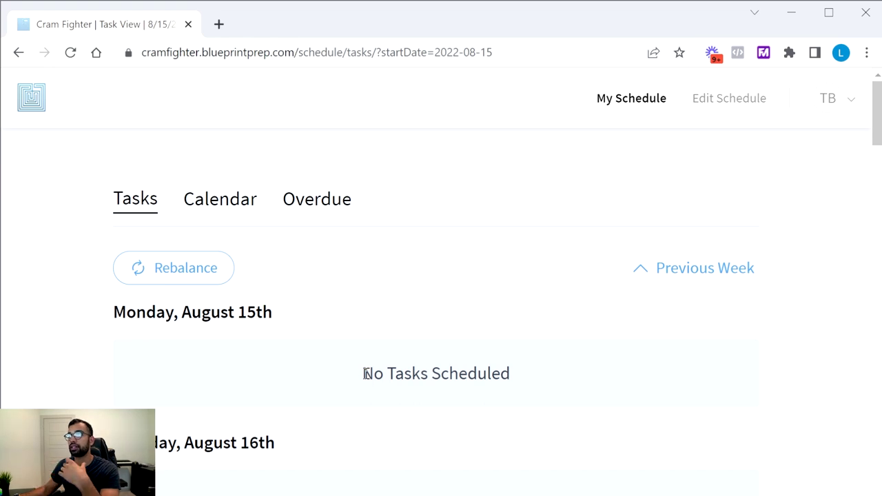
click(206, 269)
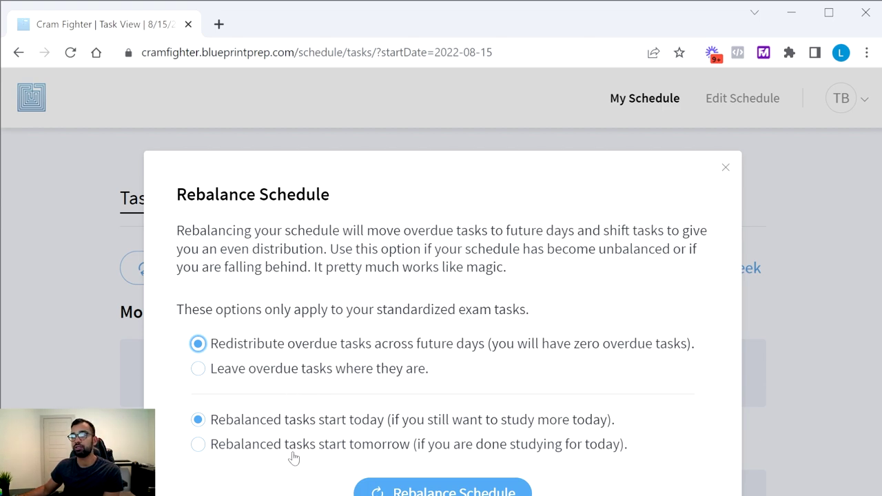
click(725, 167)
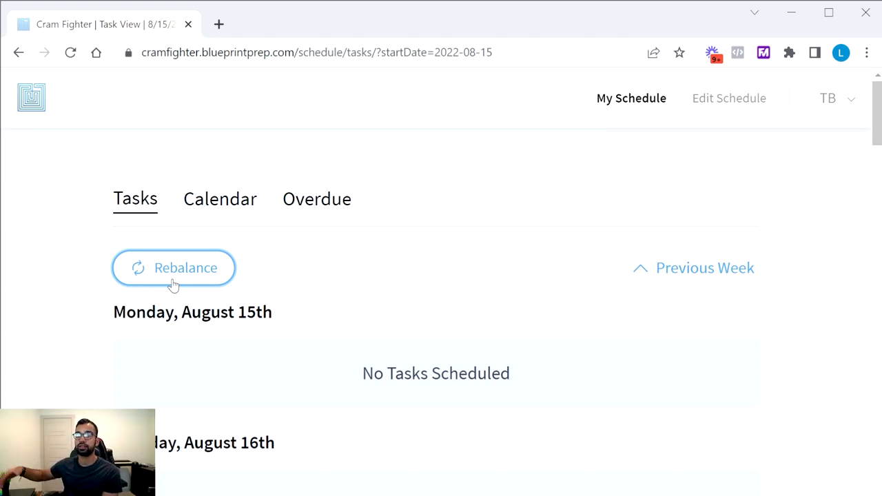
Step: Look through the August 2022 calendar of the schedule and check the overdue tasks
click(212, 207)
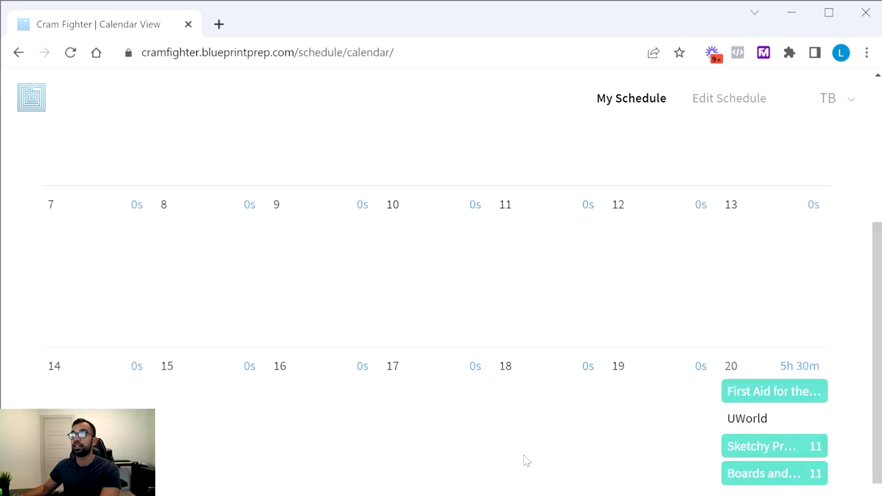
scroll(547, 358, down, 8)
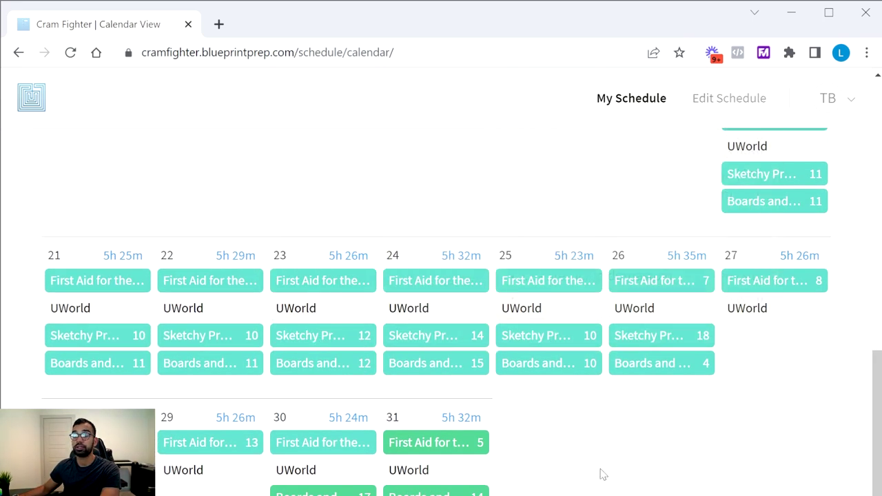
scroll(603, 474, up, 8)
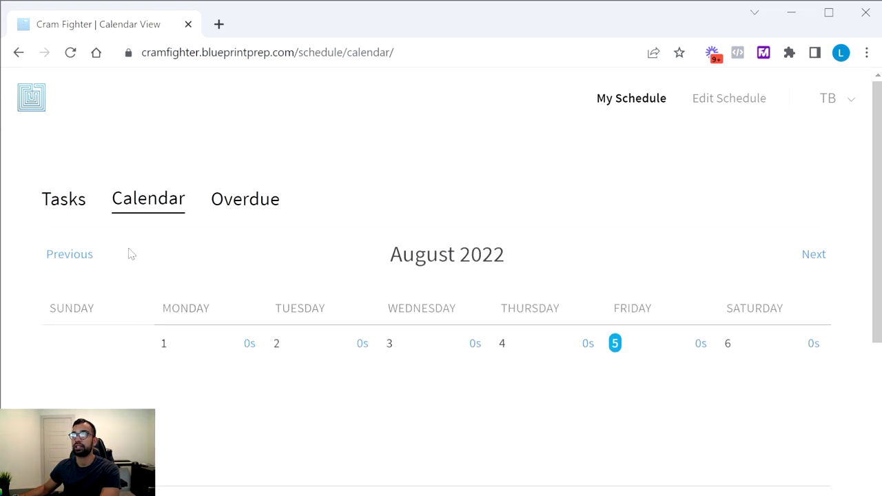
click(249, 210)
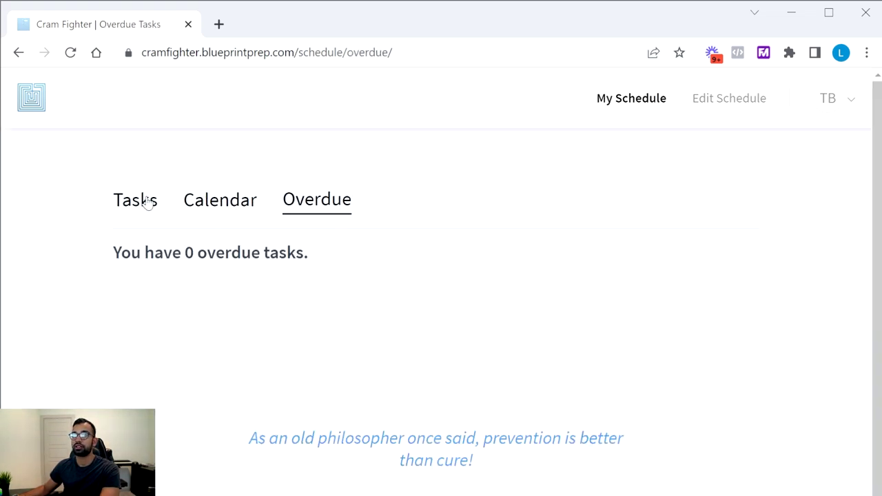
Step: In the task list, move Coarctation of the Aorta, Shunts and Starling Curve from Saturday, August 20th to Sunday, August 21st
click(147, 206)
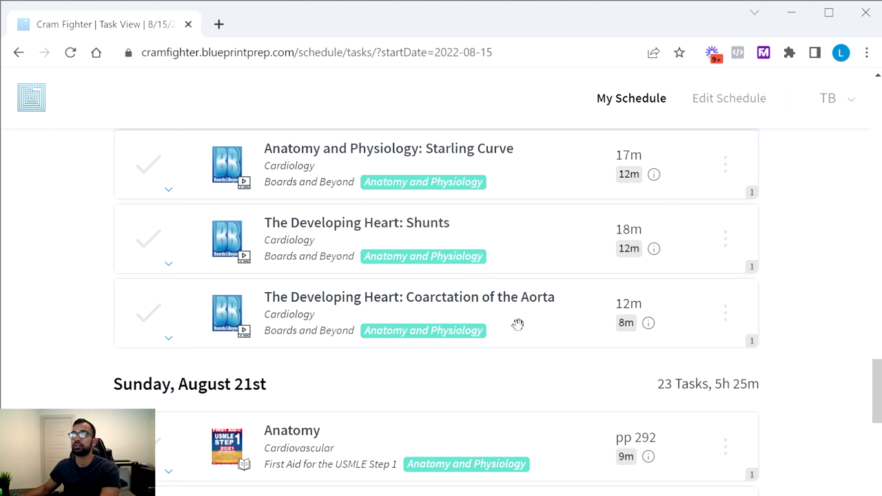
drag(517, 323, 475, 441)
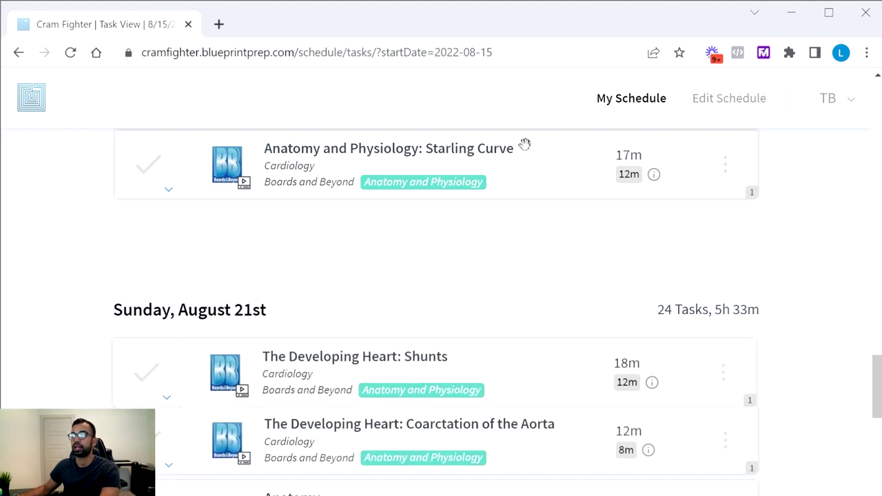
drag(524, 143, 727, 375)
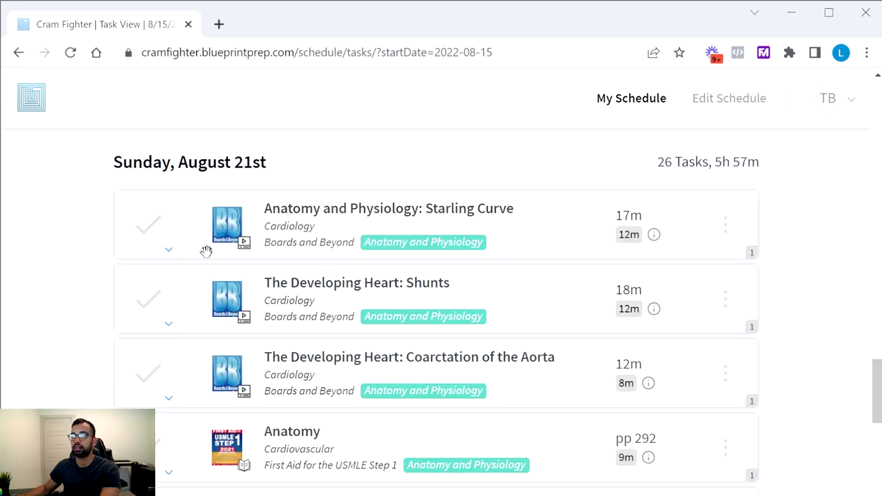
Step: View the task options for Anatomy and Physiology: Starling Curve and choose to move it to another day
click(167, 250)
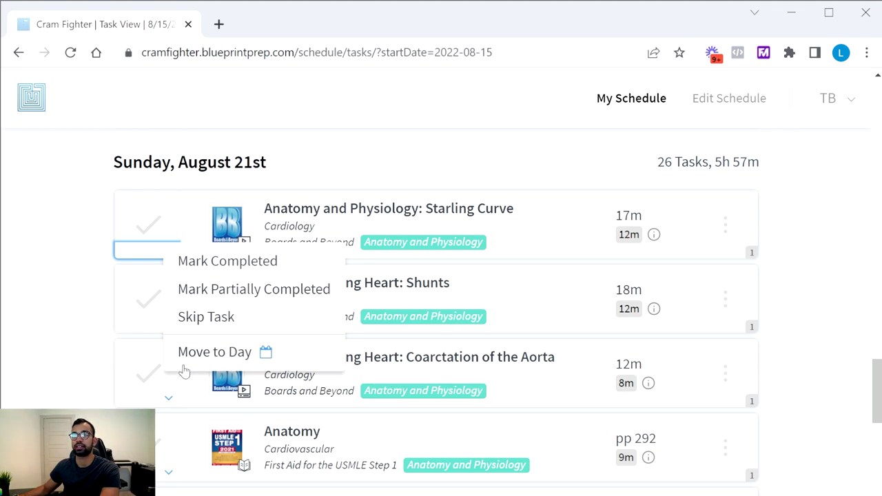
click(227, 350)
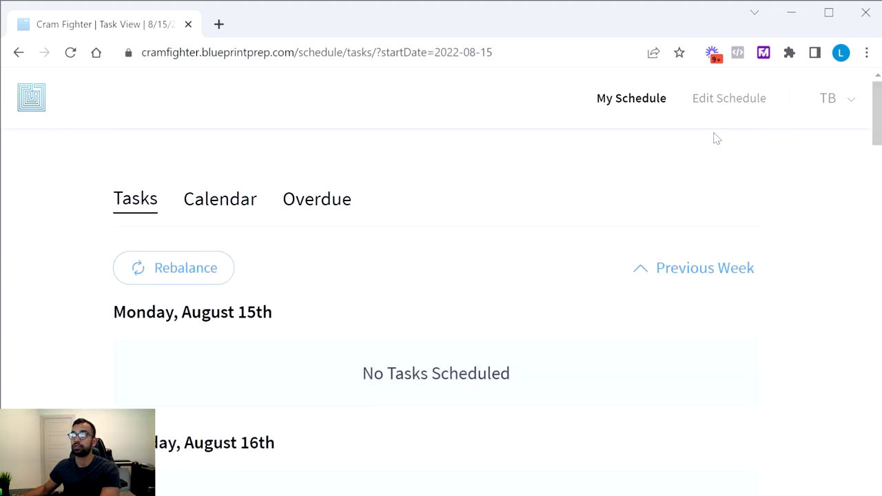
Step: In the study plan's time off settings, add a weekly recurring day off and a single day off on 08/25/22
click(729, 100)
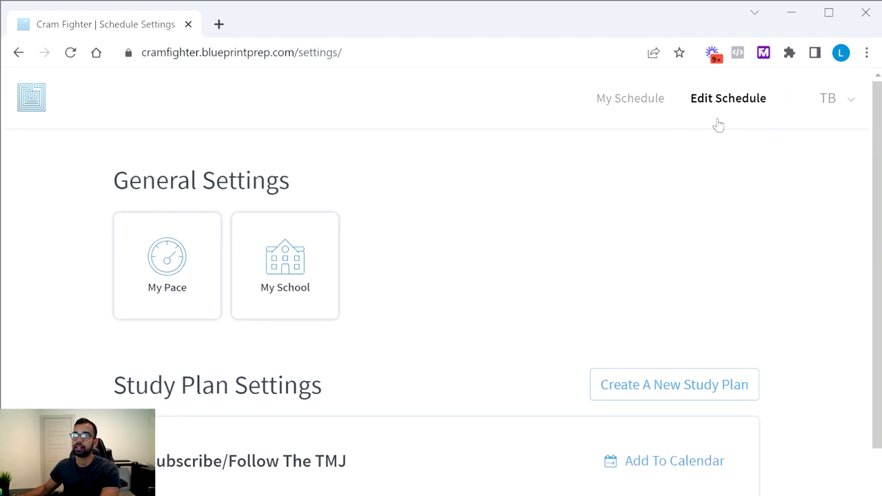
scroll(456, 381, down, 3)
scroll(457, 396, down, 1)
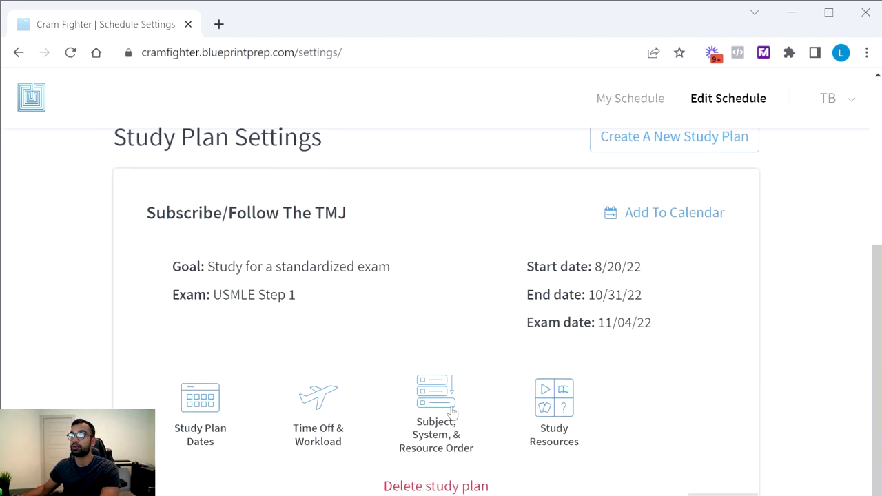
click(352, 442)
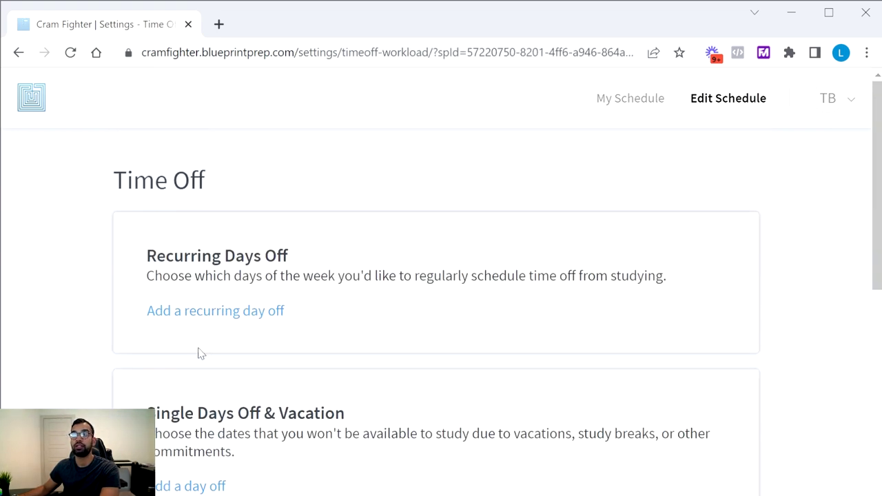
click(251, 311)
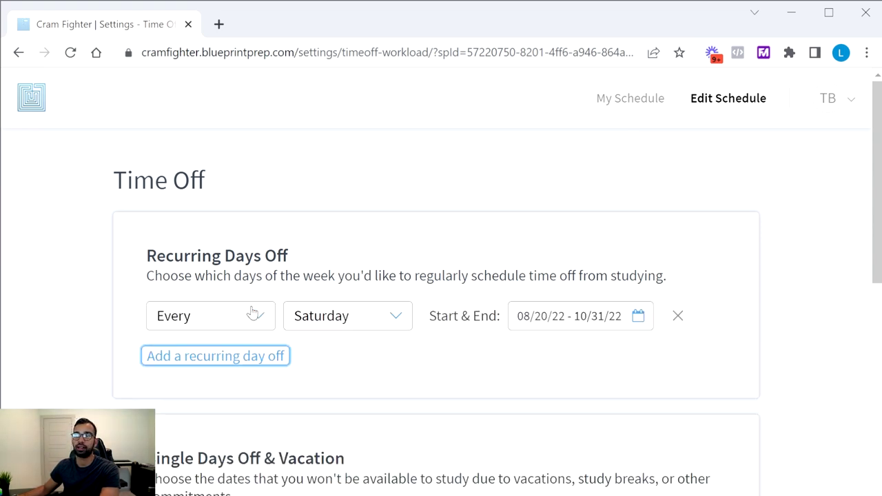
click(310, 321)
click(363, 354)
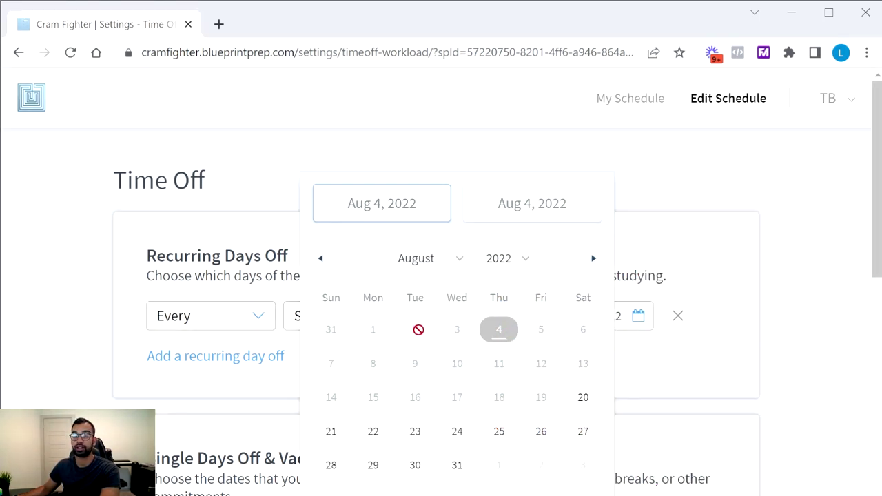
click(513, 439)
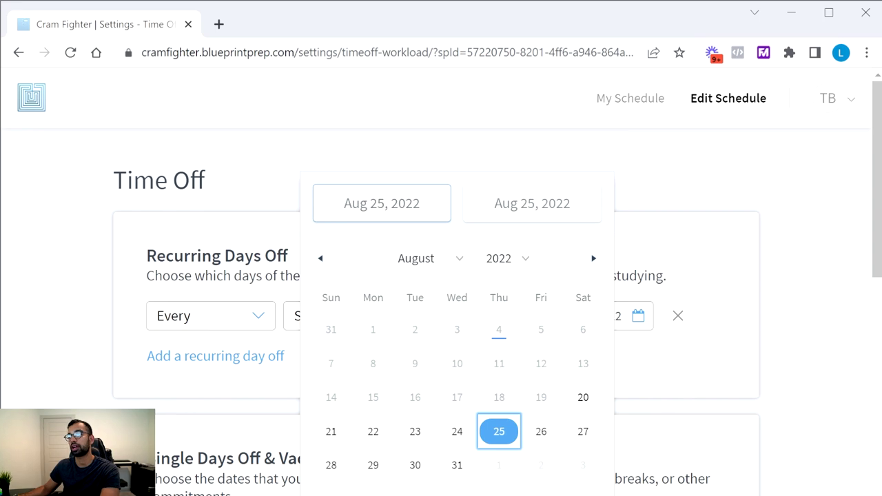
click(499, 431)
Step: Add a catch-up day for every Saturday in the workload settings
scroll(427, 465, down, 6)
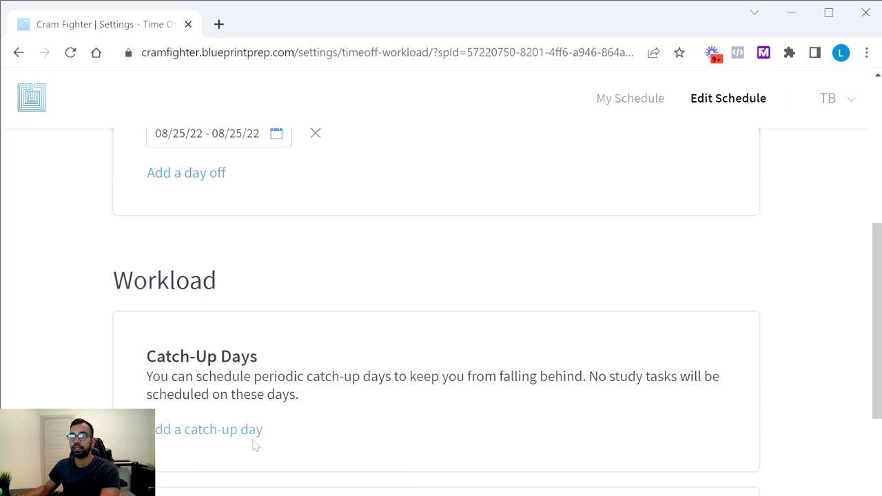
scroll(255, 445, down, 2)
scroll(250, 434, up, 2)
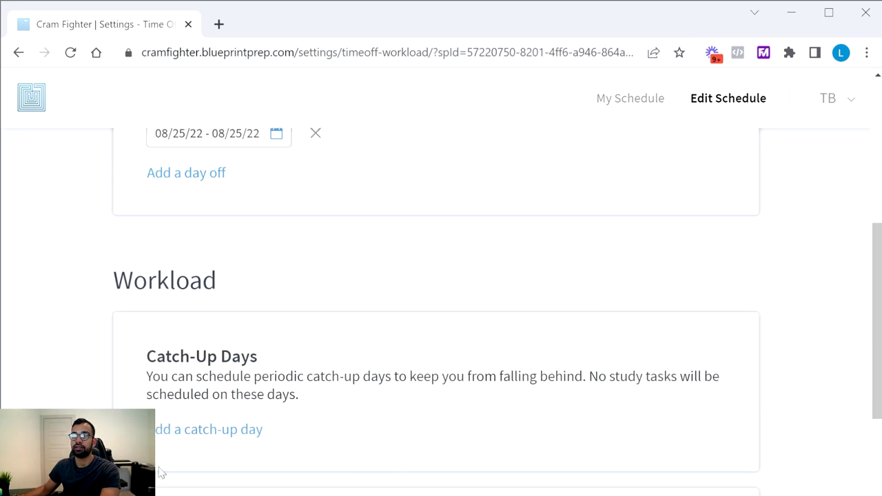
click(210, 433)
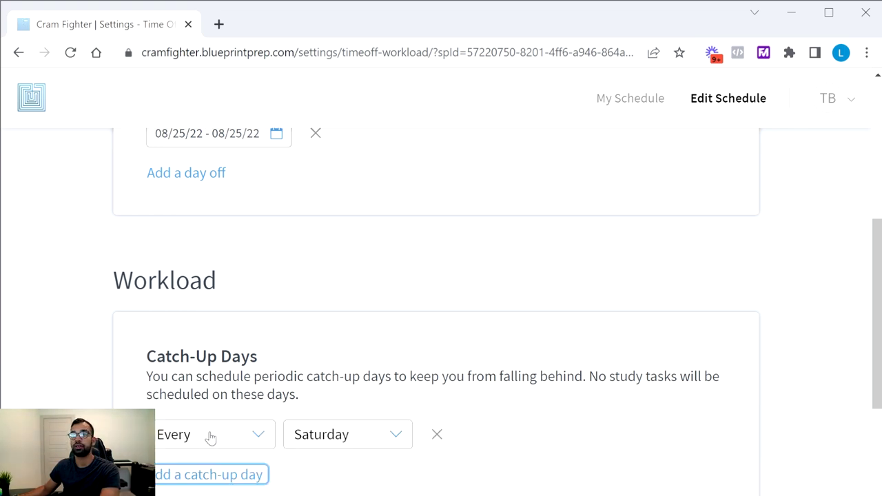
click(299, 434)
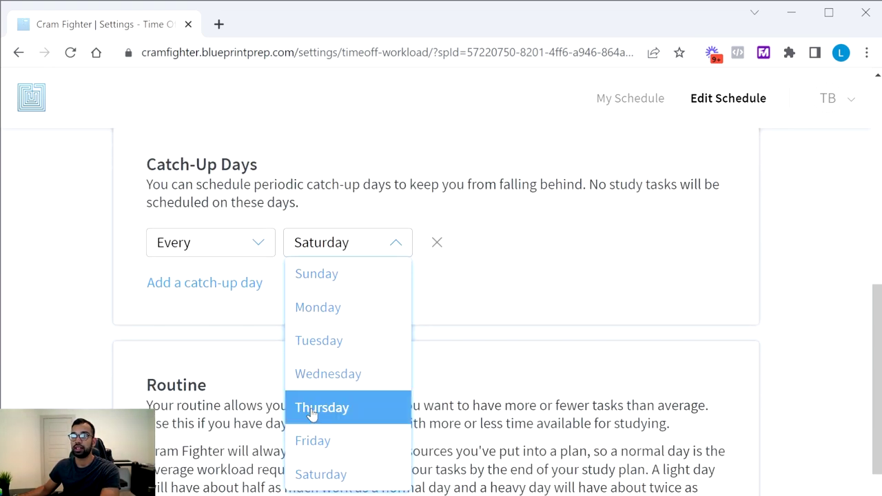
click(355, 473)
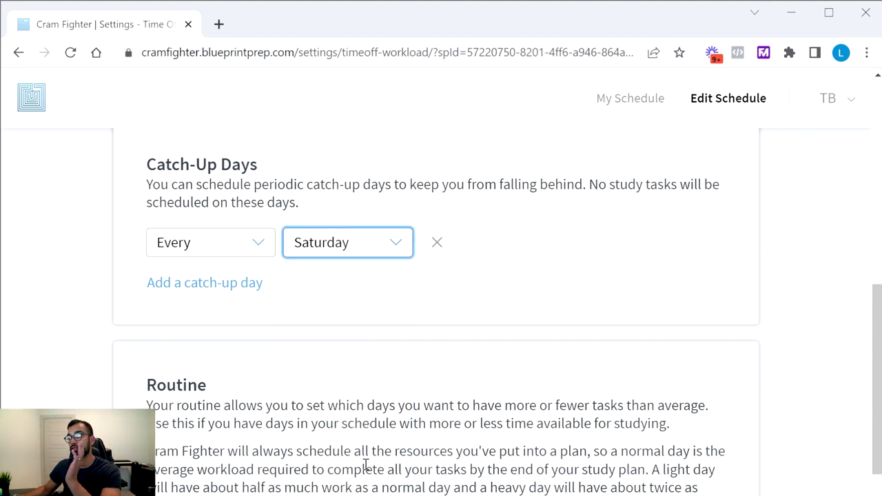
Step: In the weekly routine, set Friday and Saturday to Light Workload
scroll(271, 443, down, 4)
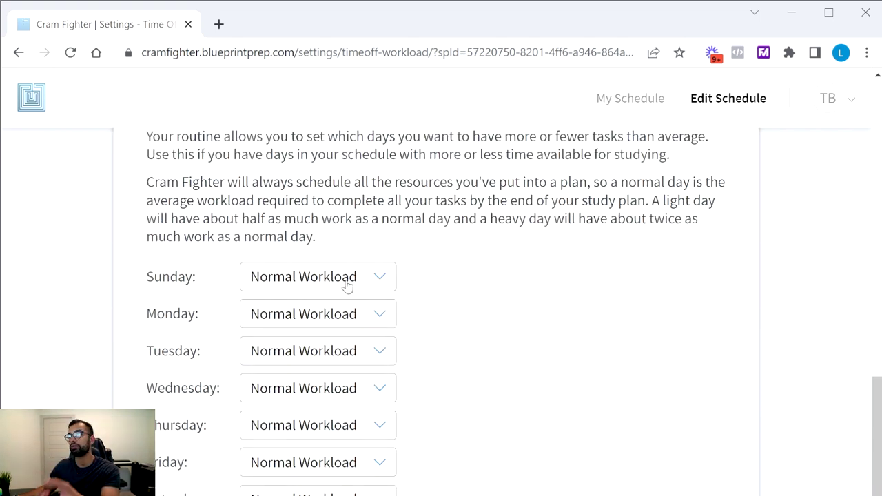
click(320, 466)
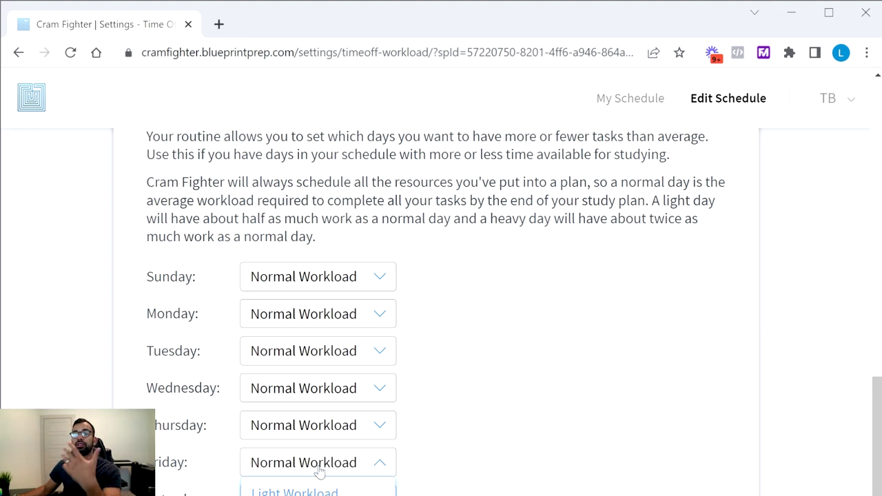
click(318, 492)
click(318, 493)
click(319, 495)
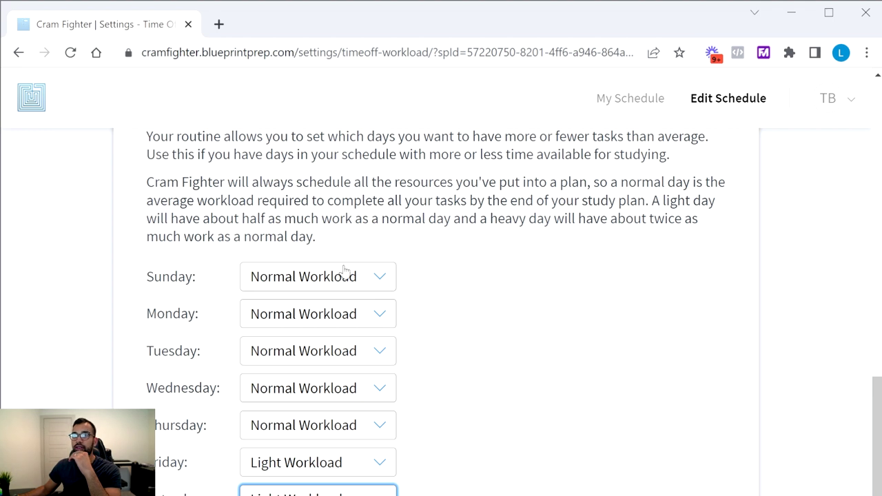
Step: Set Monday to Heavy Workload and Wednesday to Light Workload, then save all with rebalancing and return to the study plan settings
click(344, 316)
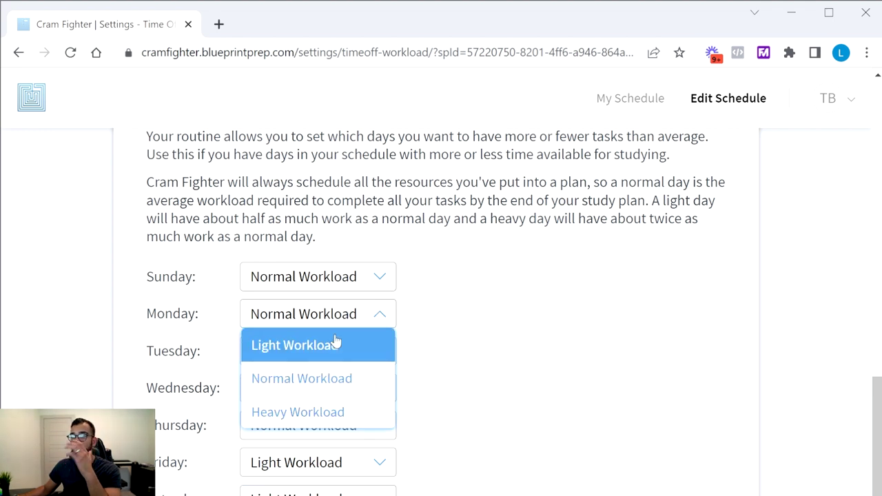
click(326, 416)
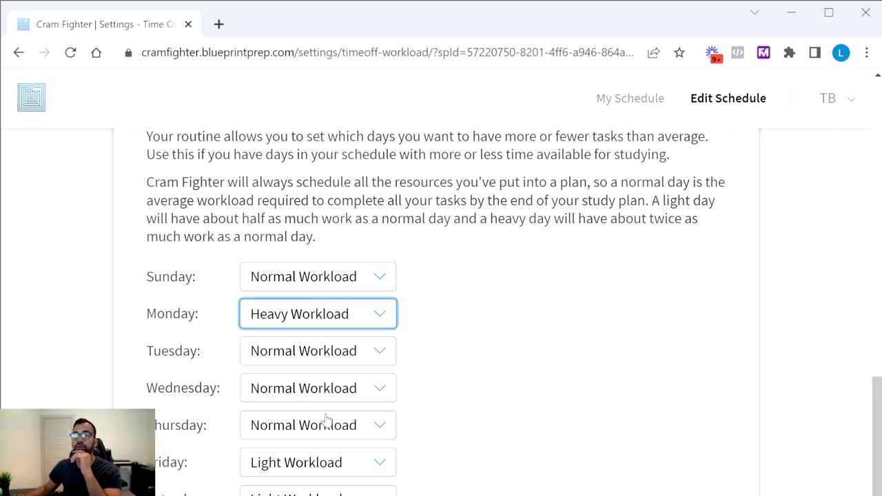
click(335, 389)
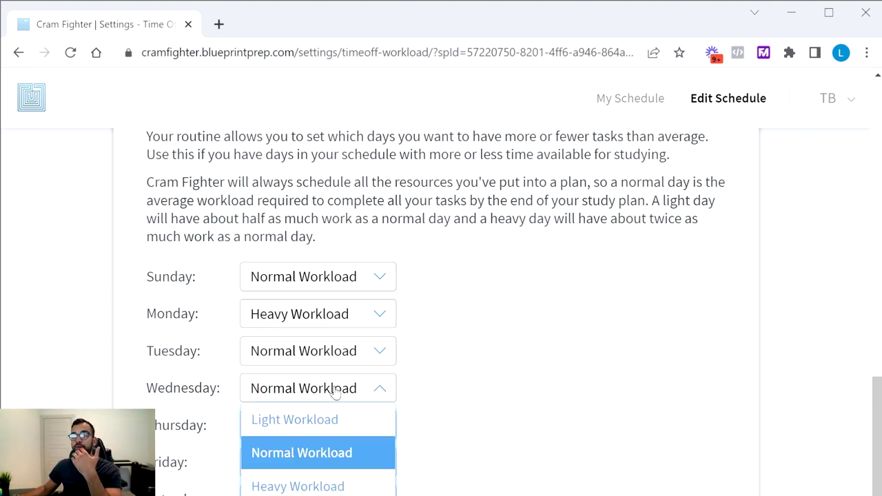
click(322, 420)
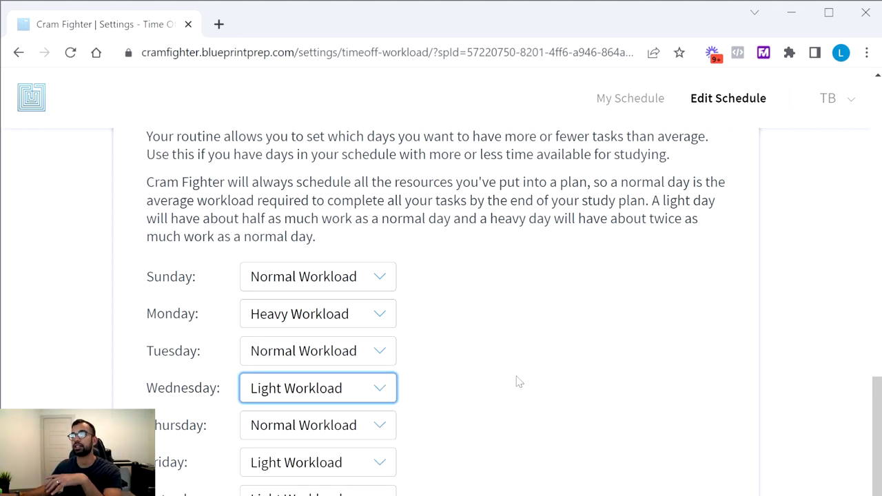
scroll(581, 411, down, 2)
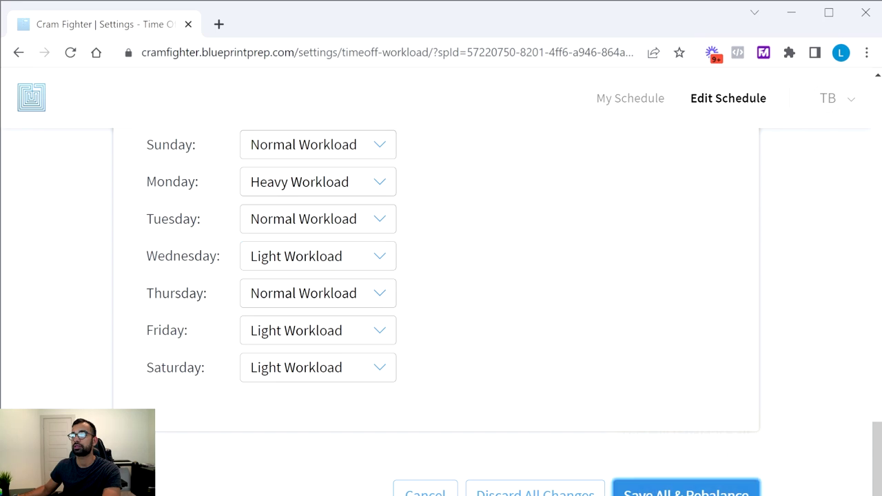
click(686, 489)
click(441, 490)
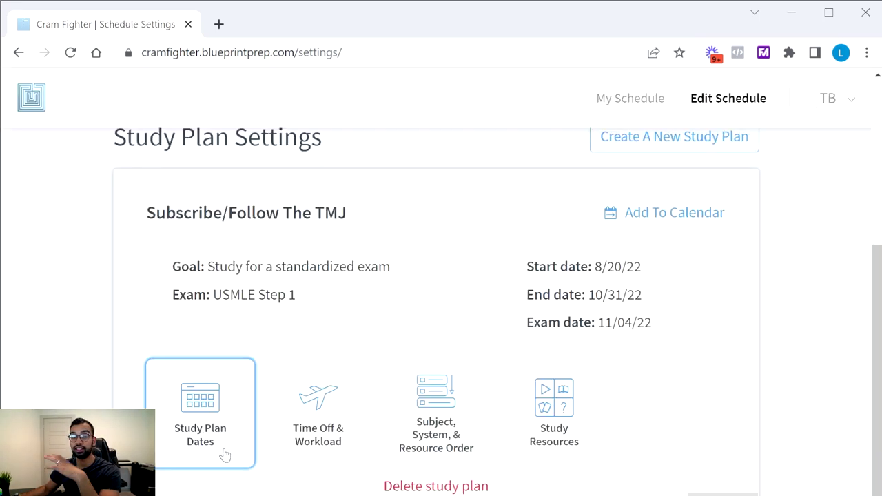
Step: View the study plan's start, end and exam dates, and close them without changes
click(224, 452)
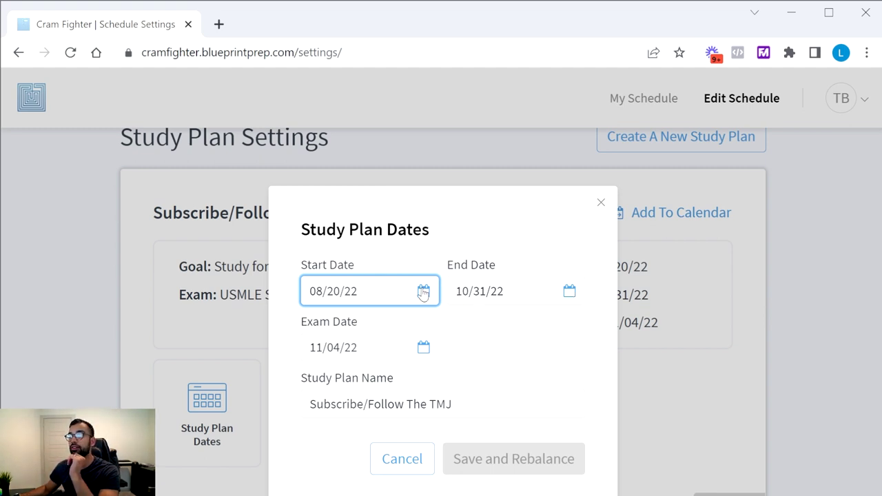
click(601, 203)
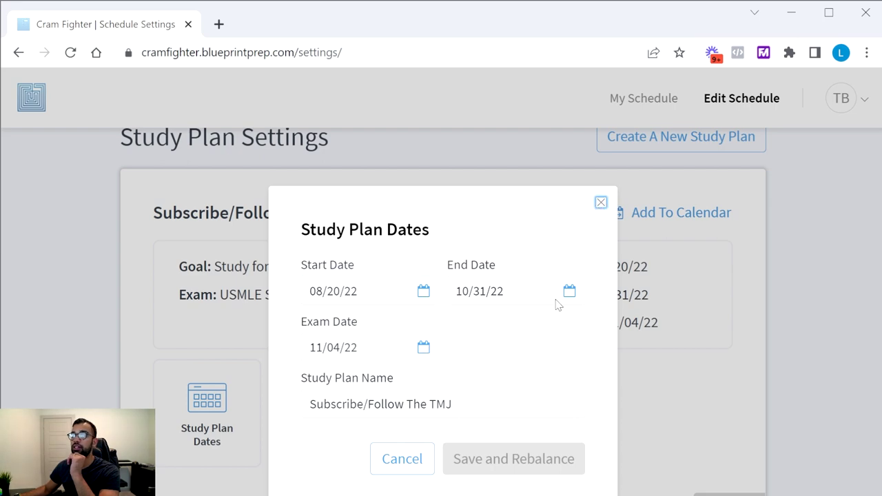
Step: In the subject, system and resource order settings, move Immunology to the first place in the subject order
click(438, 419)
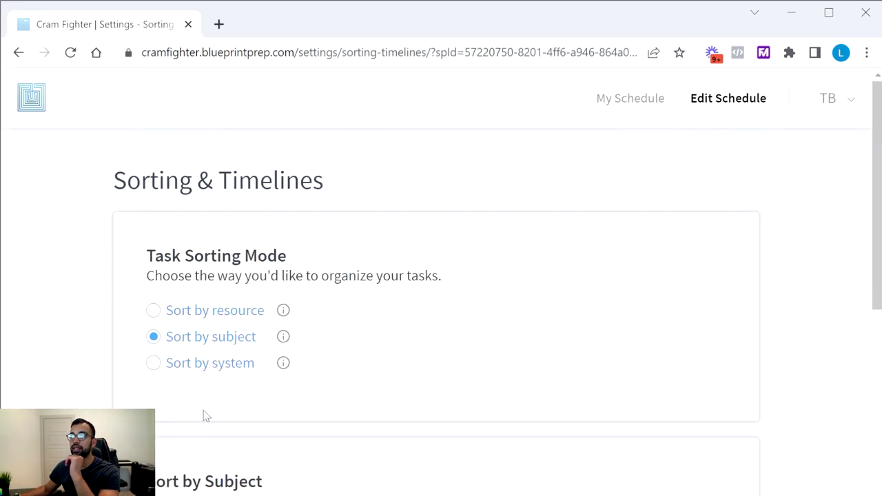
scroll(226, 258, down, 2)
scroll(237, 334, up, 2)
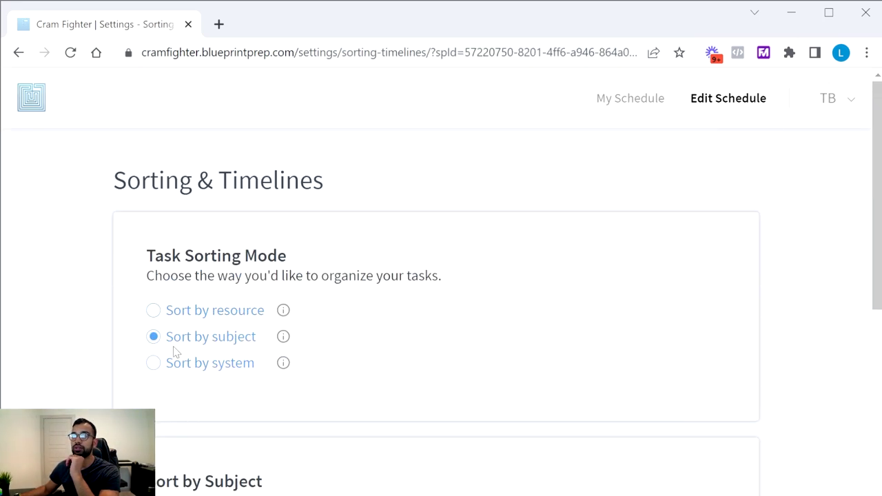
scroll(187, 467, down, 5)
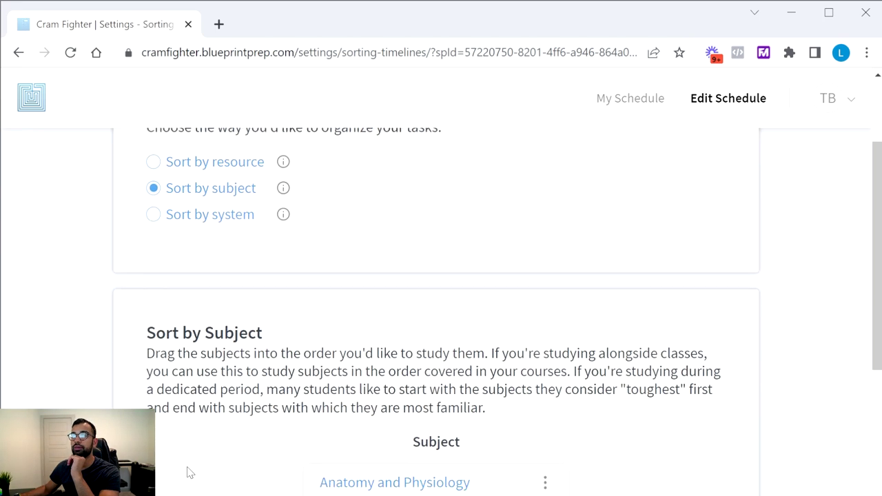
scroll(465, 405, down, 2)
scroll(409, 443, up, 2)
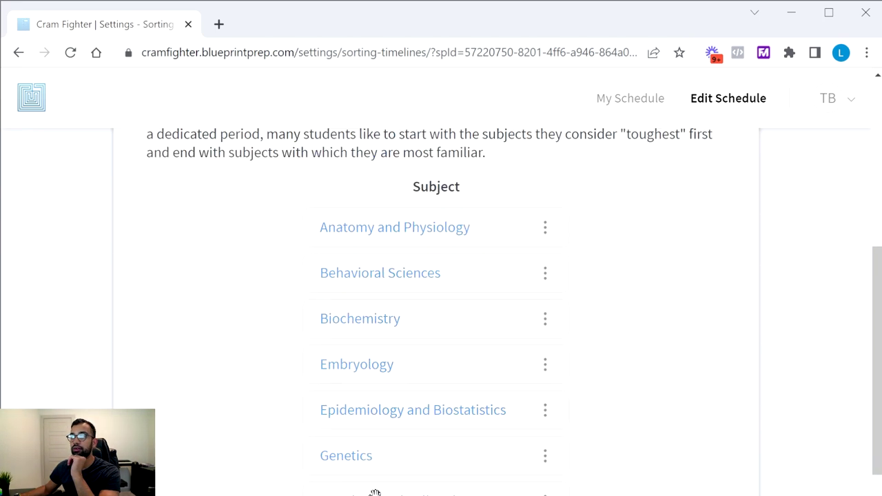
drag(414, 455, 388, 240)
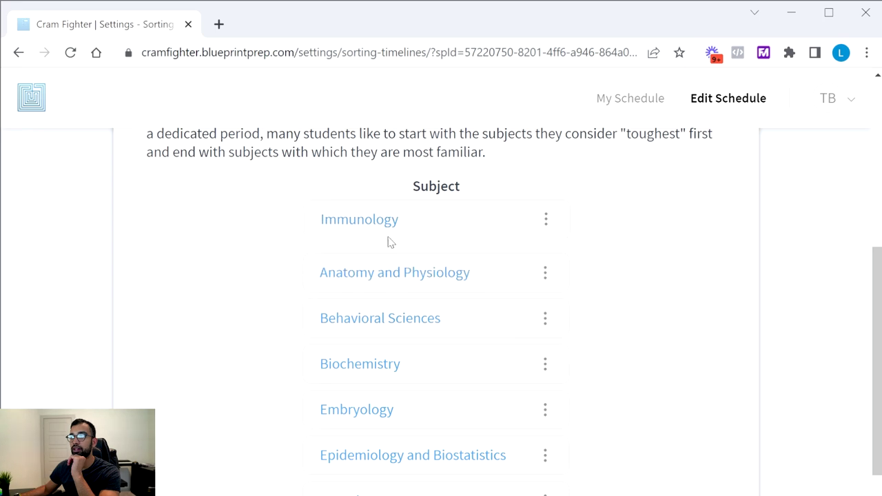
Step: Review the reordered subject list and the task sorting modes by resource, subject and system
scroll(384, 424, down, 4)
scroll(384, 424, up, 10)
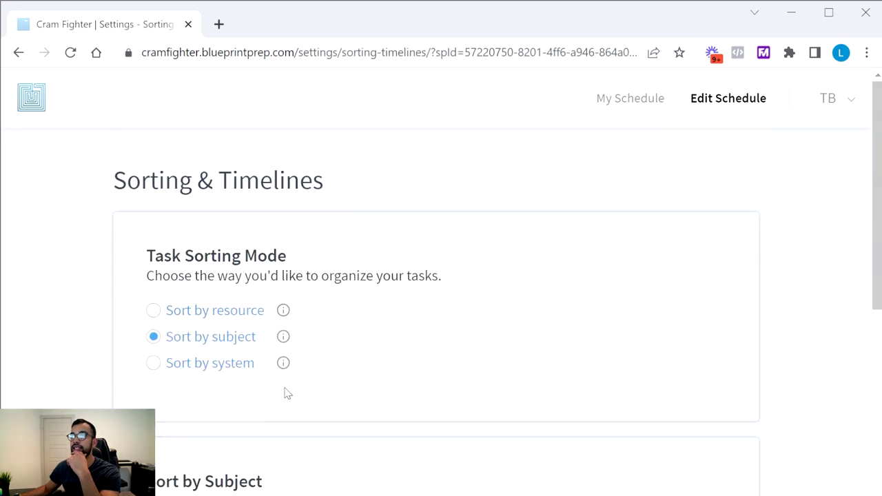
scroll(330, 323, down, 2)
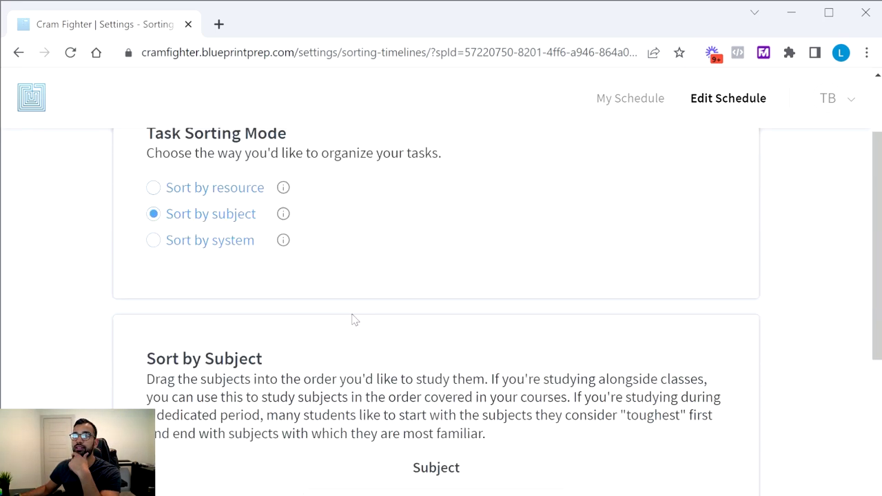
mouse_move(283, 177)
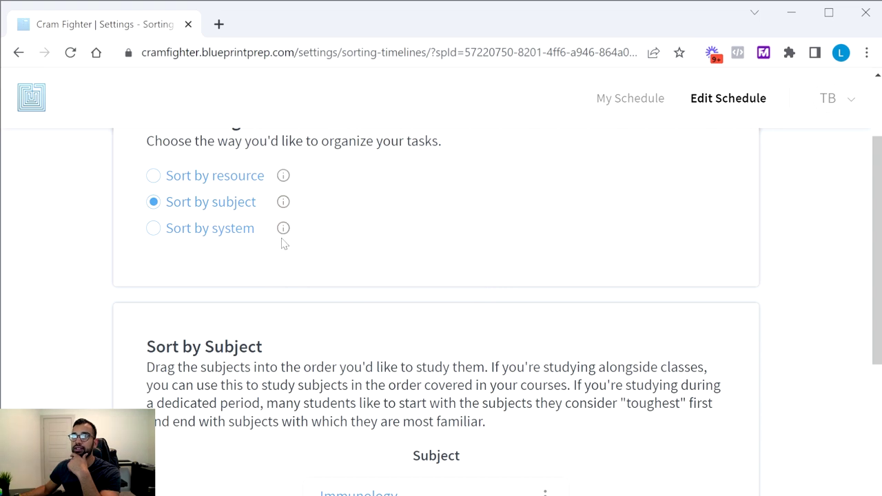
scroll(467, 378, down, 3)
scroll(482, 414, down, 2)
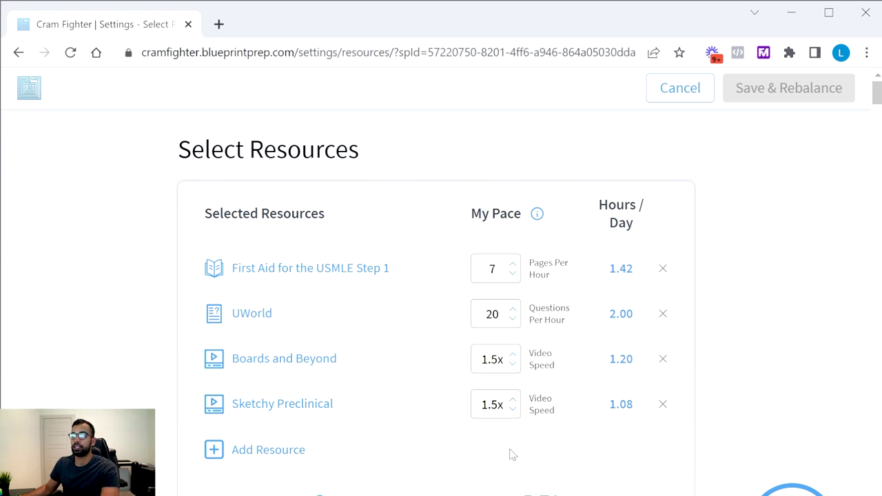
Step: Remove Boards and Beyond and First Aid for the USMLE Step 1 from the plan's selected resources
click(662, 360)
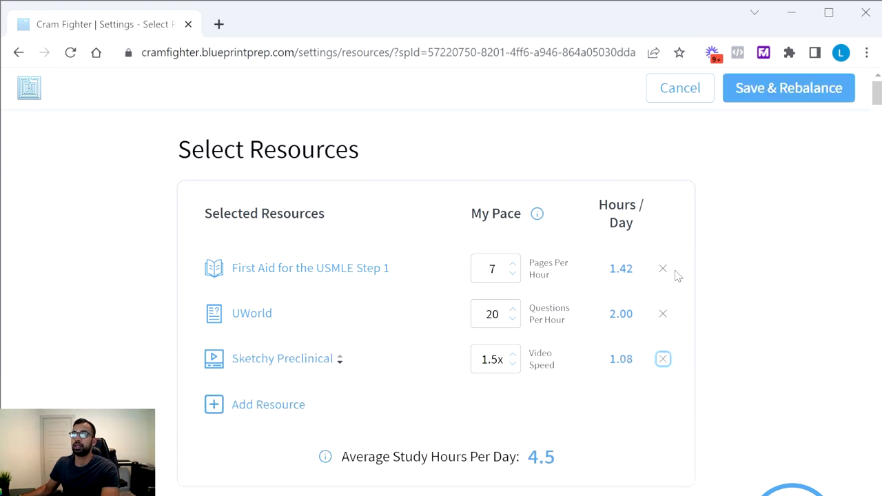
click(663, 268)
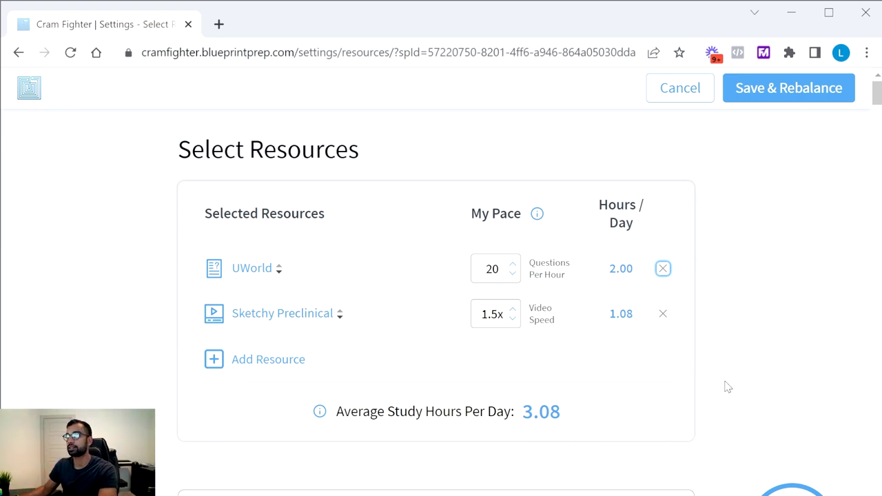
click(497, 270)
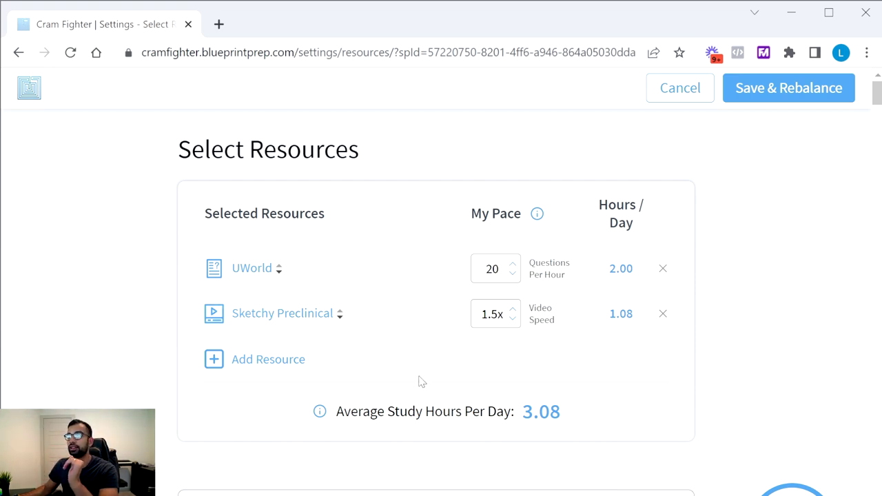
Step: Search the resources for "anki" and add AnKing (Zanki) to the study plan with a total of 100 cards
scroll(416, 386, down, 2)
click(325, 374)
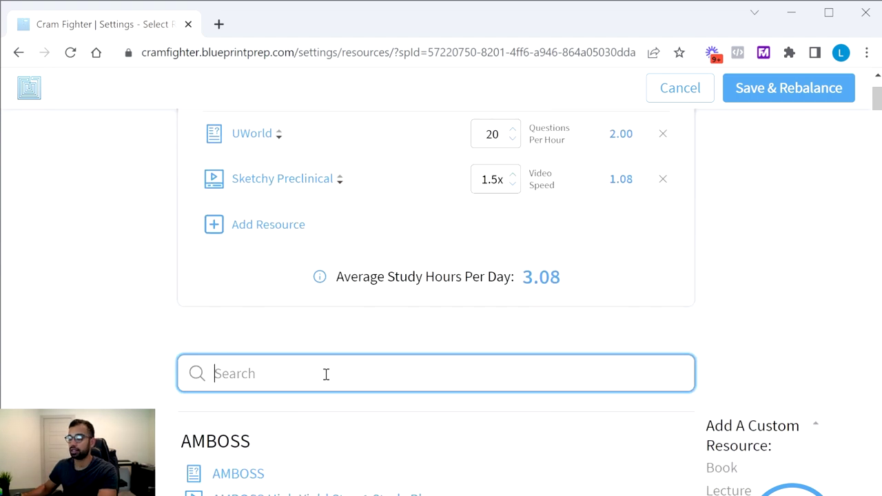
text(anki)
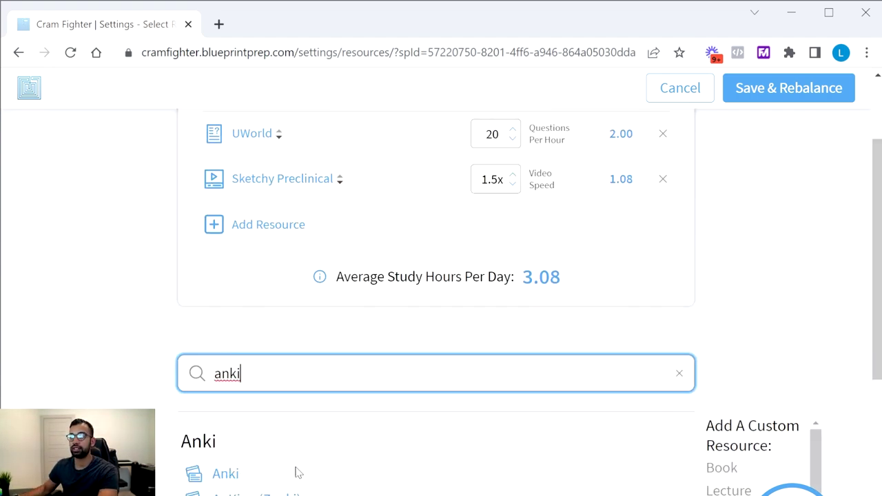
click(255, 493)
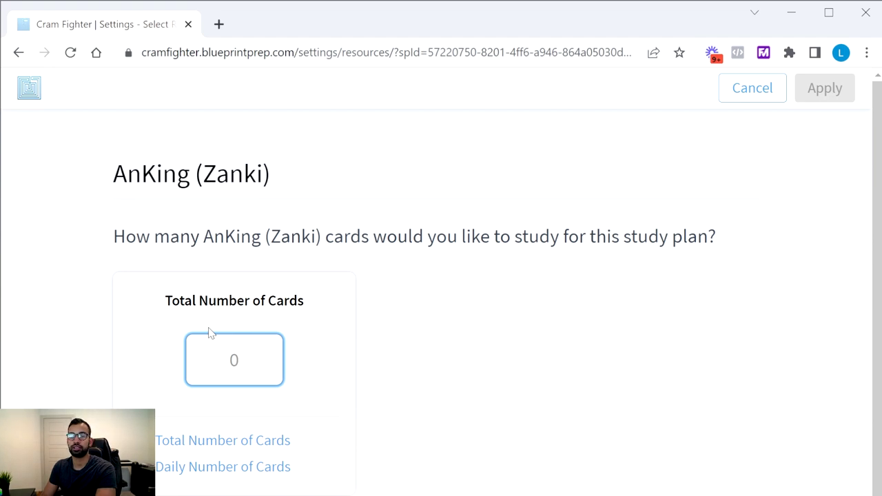
text(100)
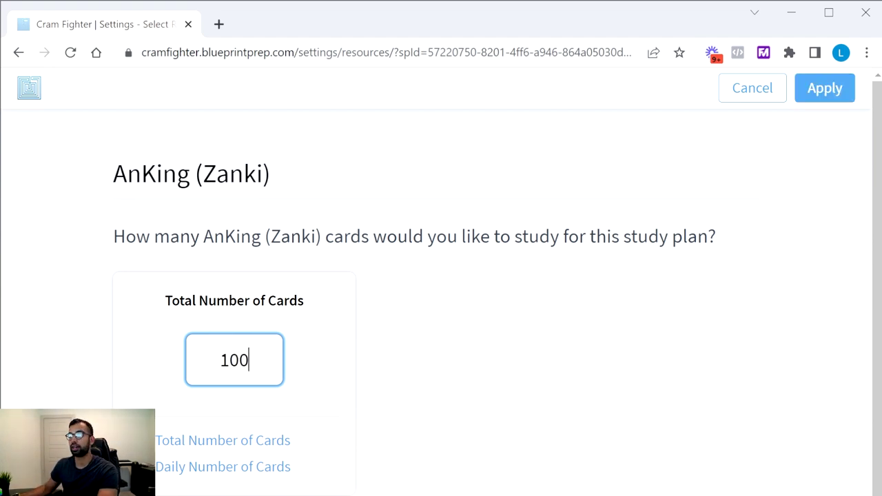
key(Return)
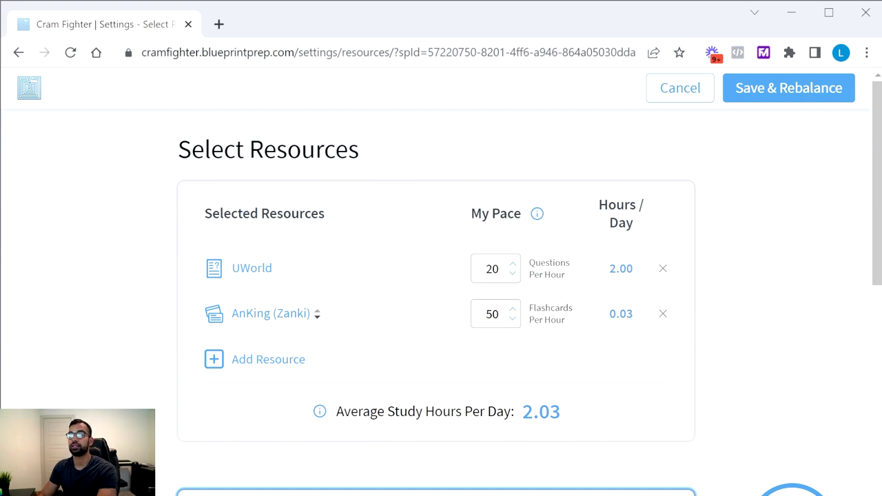
Step: Add Sketchy Micro (Sketchy Preclinical) with all its lectures selected, and set its video speed to 1.75x
scroll(249, 472, down, 2)
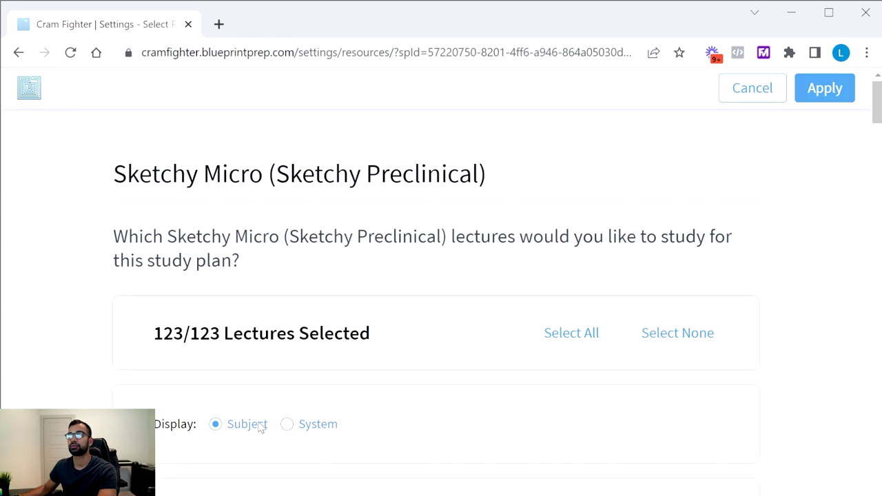
scroll(264, 425, down, 6)
scroll(246, 460, up, 4)
scroll(246, 460, up, 4)
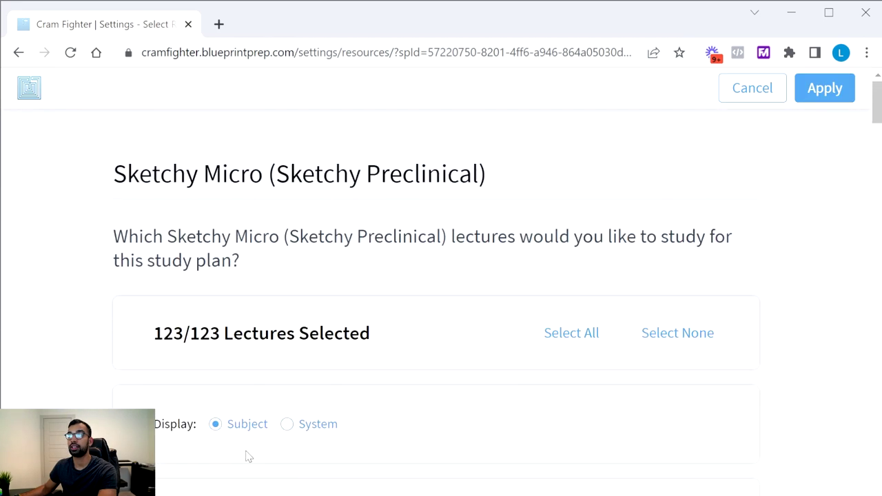
scroll(248, 449, down, 5)
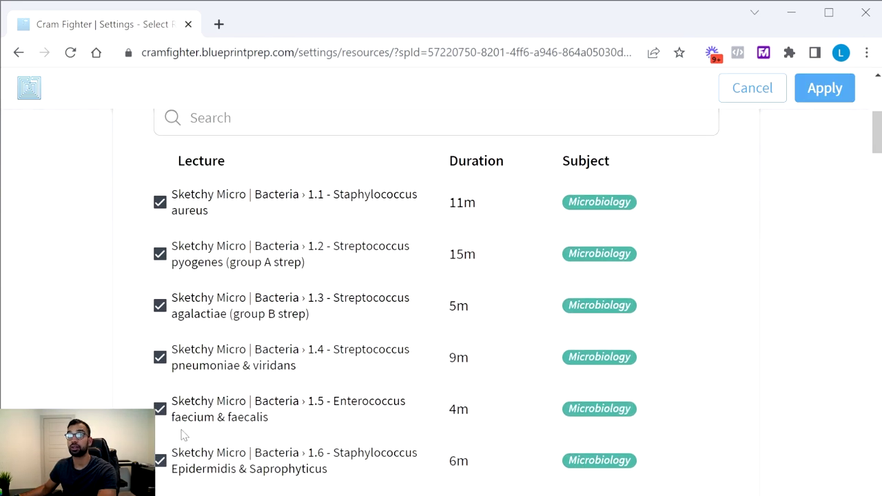
scroll(164, 251, down, 7)
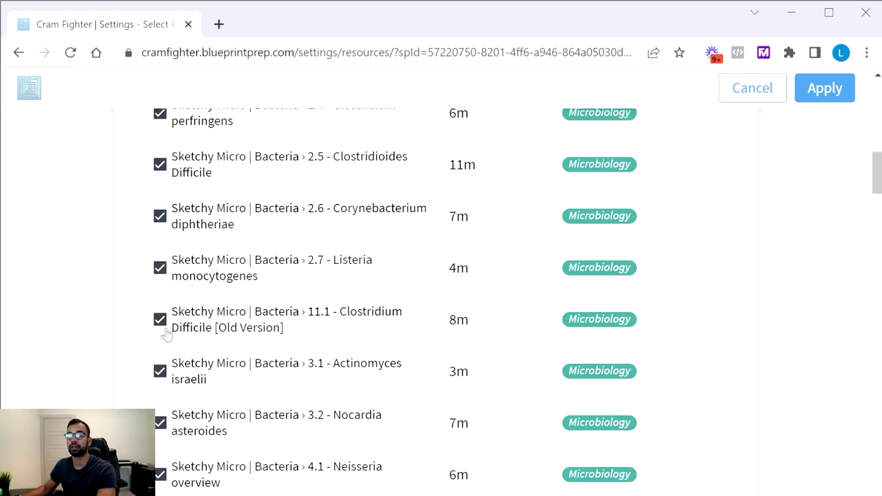
scroll(234, 340, down, 13)
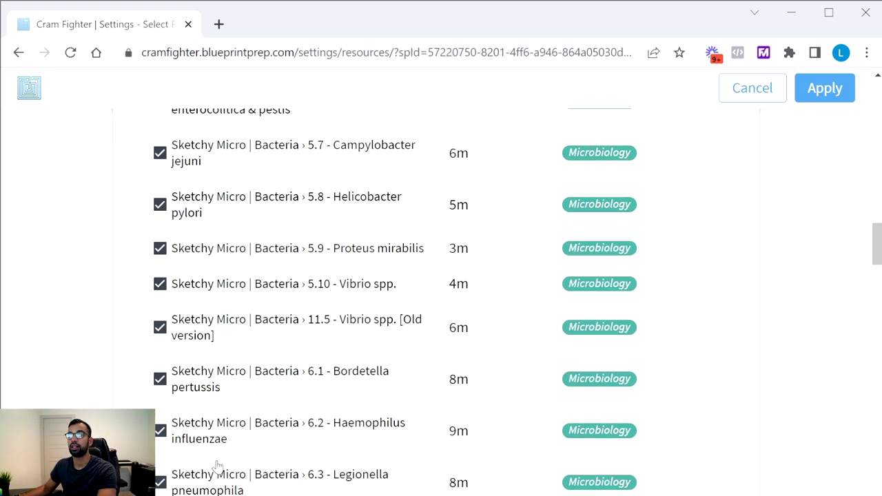
scroll(183, 448, up, 20)
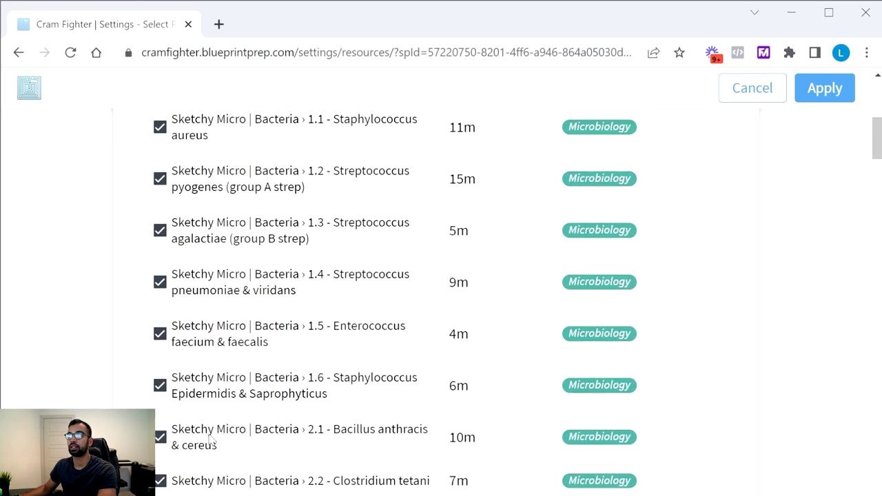
click(817, 103)
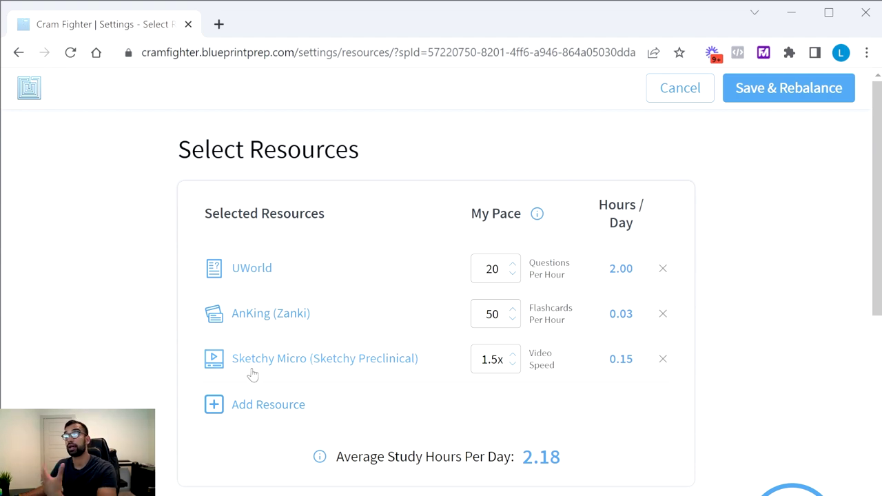
click(512, 355)
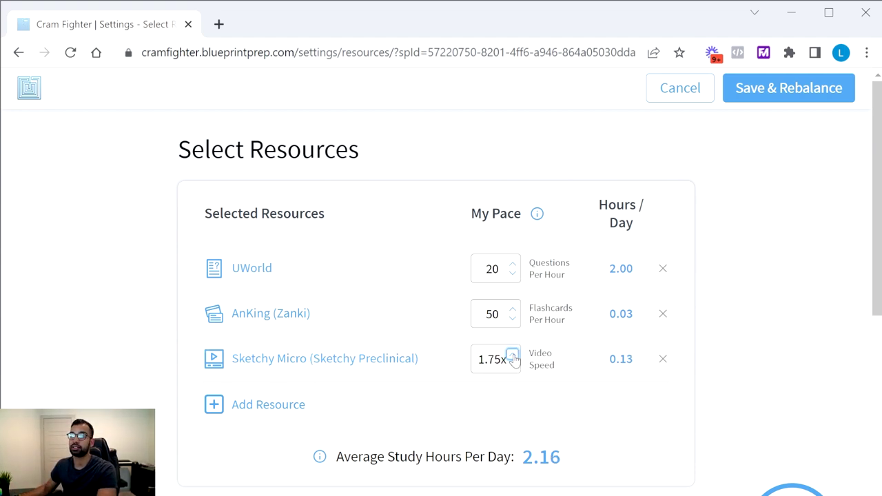